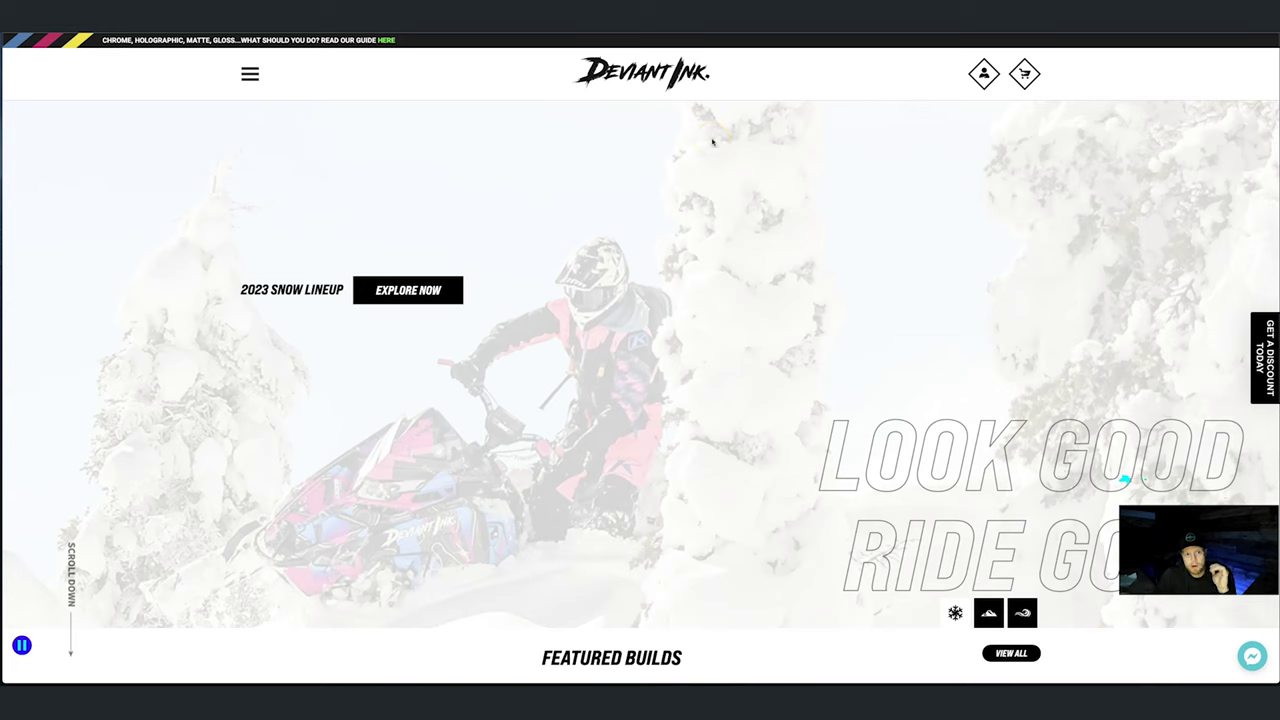
- Open the hamburger side menu on the Deviant Ink home page
click(250, 74)
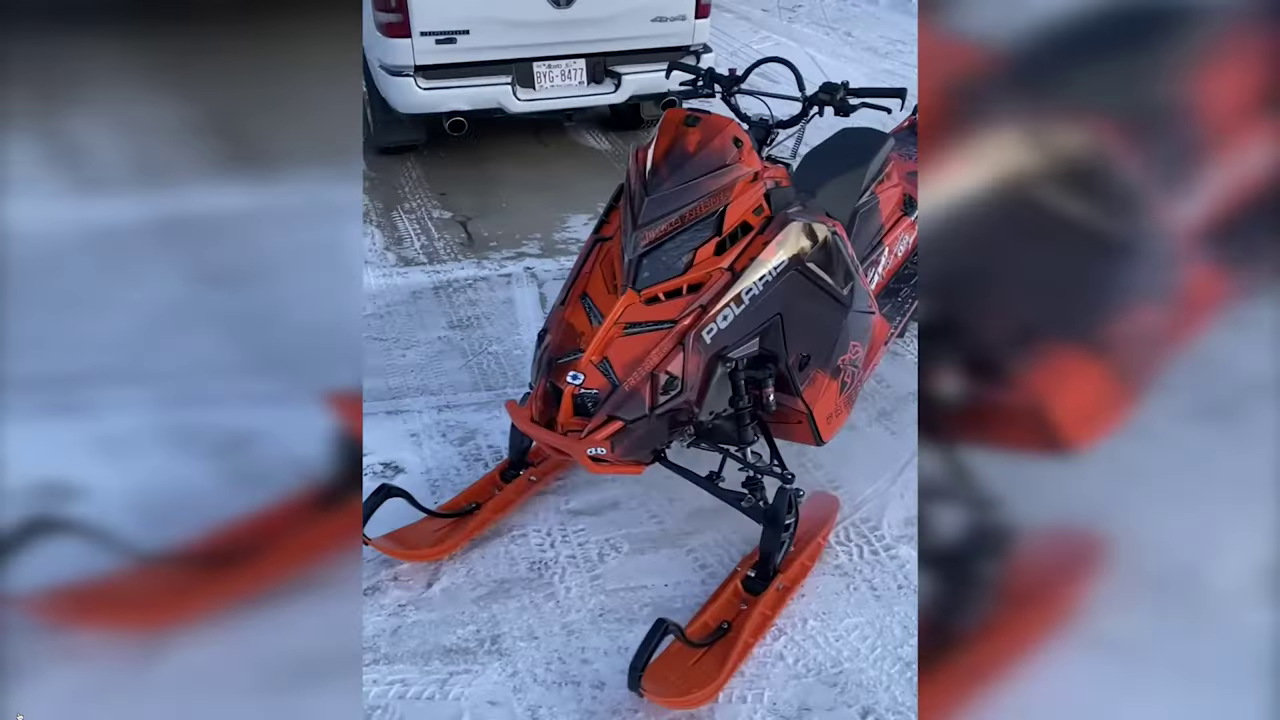
key(f)
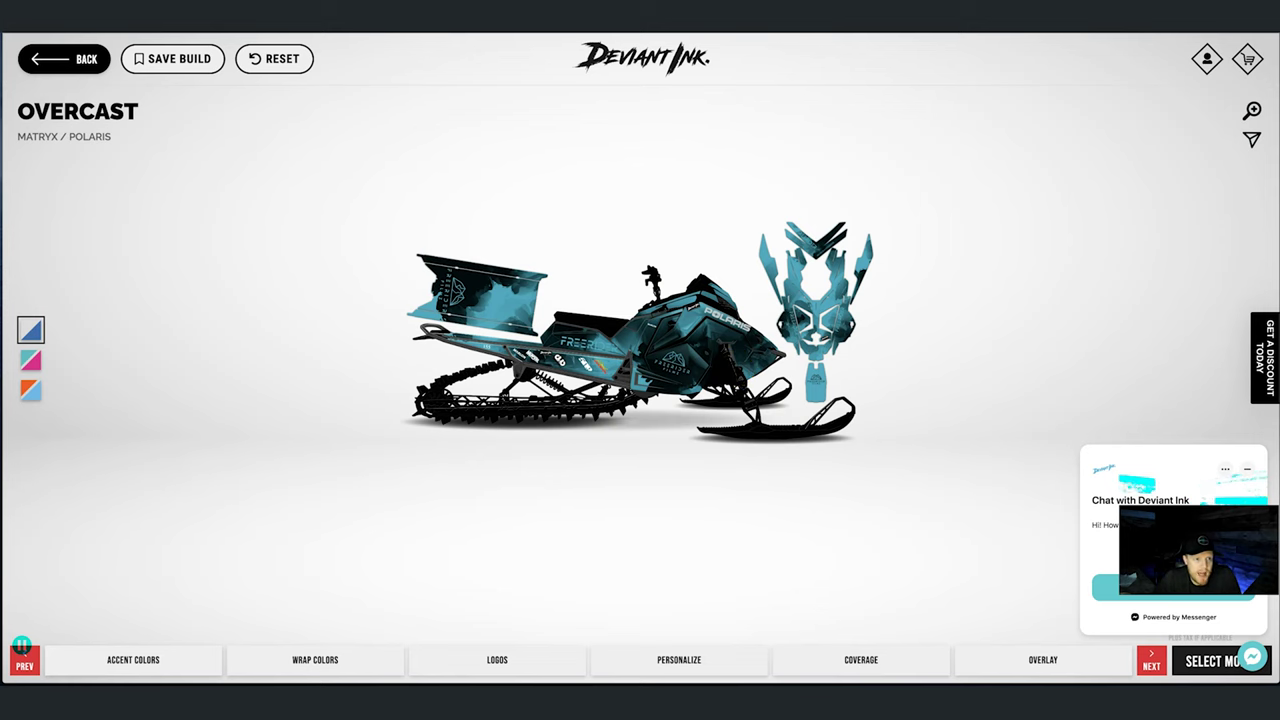
click(64, 58)
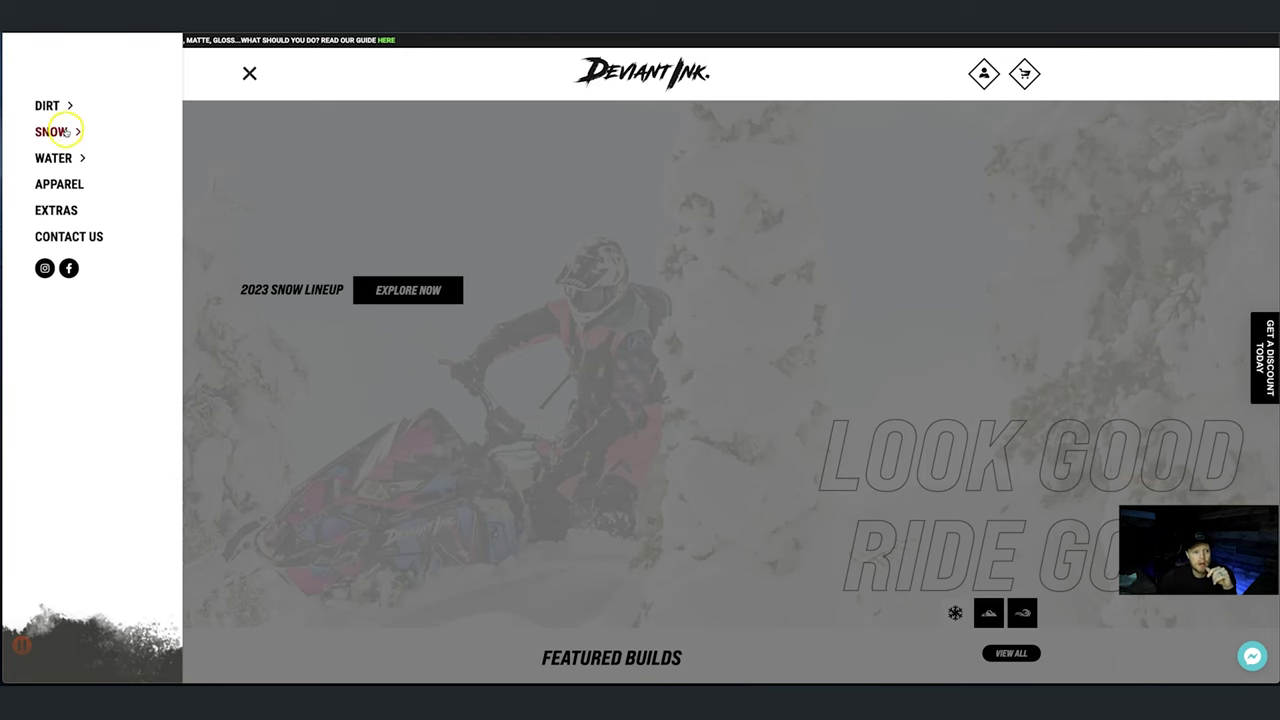
- Browse the menu through Snow > Polaris to the Matryx wrap designs
click(245, 76)
click(249, 72)
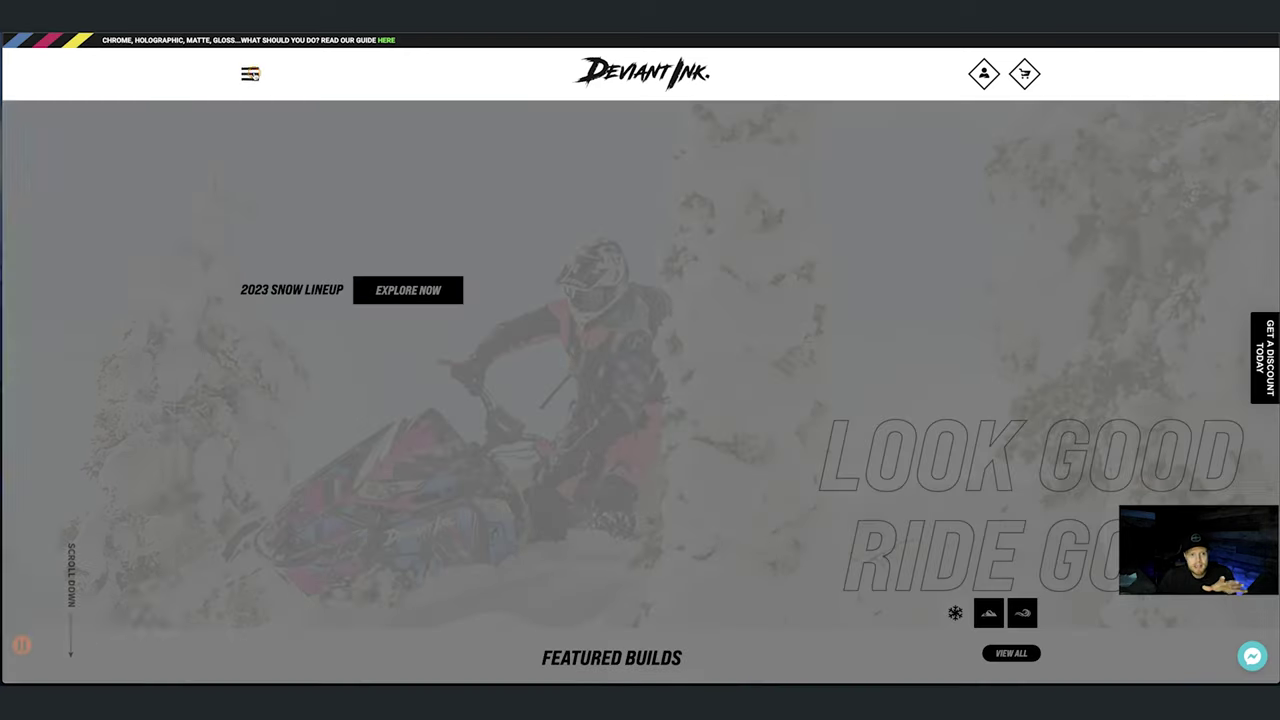
click(249, 73)
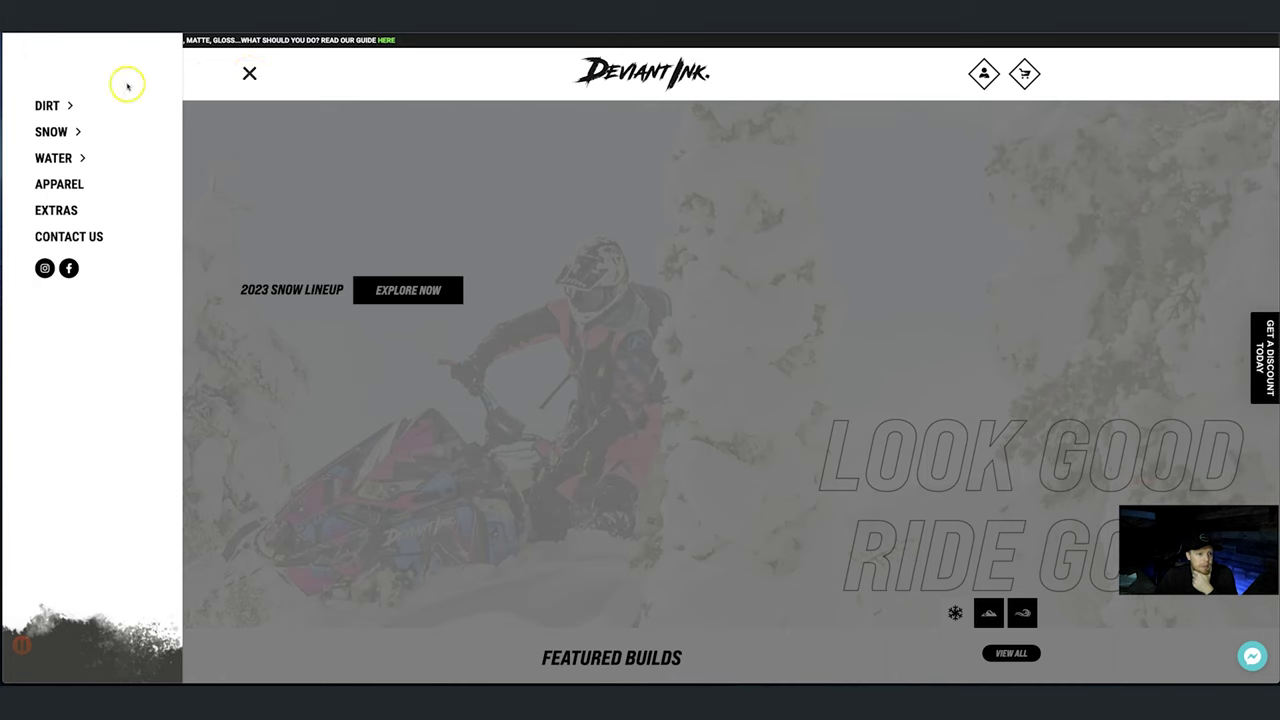
click(72, 130)
click(62, 159)
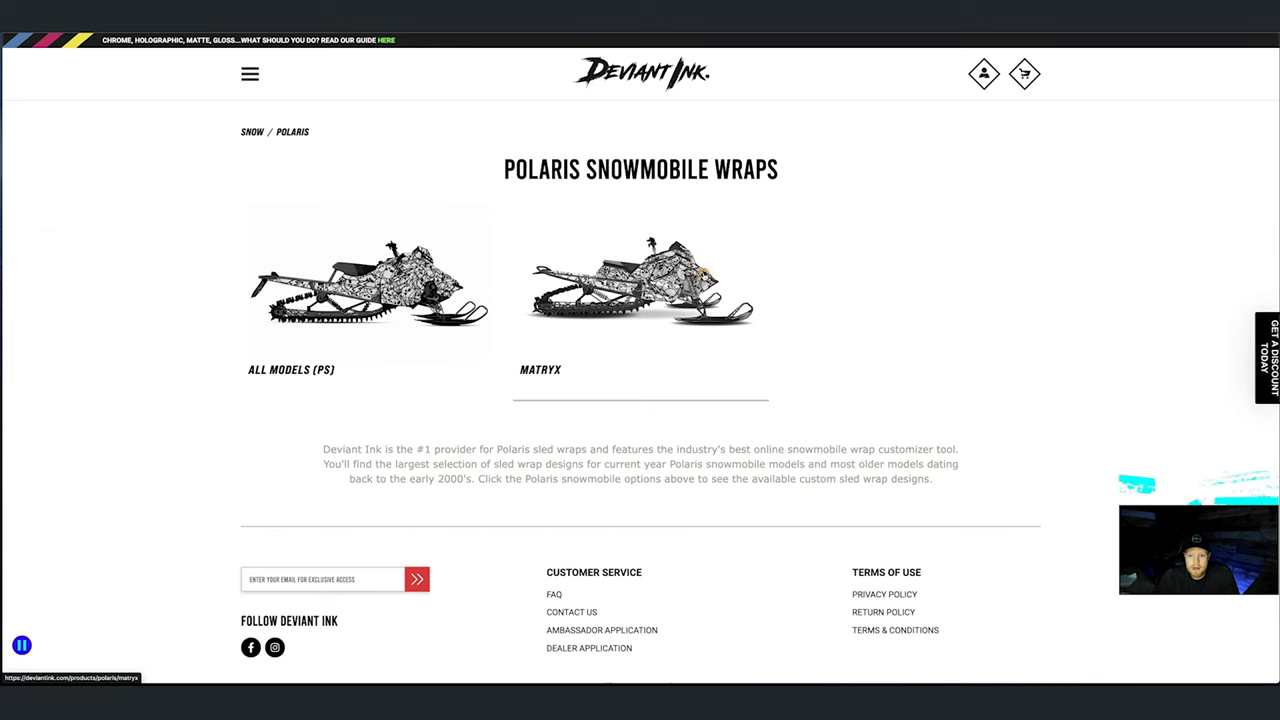
click(705, 268)
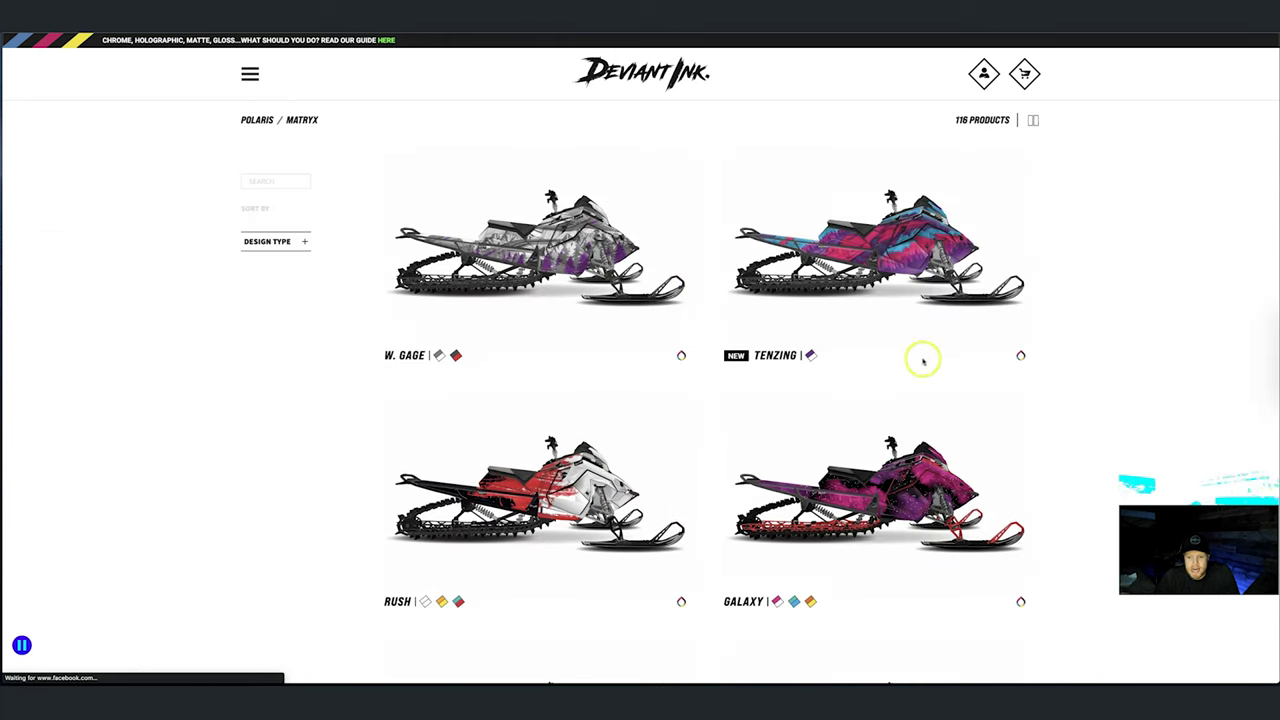
- Search the Matryx wraps for 'overcast' and open the Overcast product page
click(272, 181)
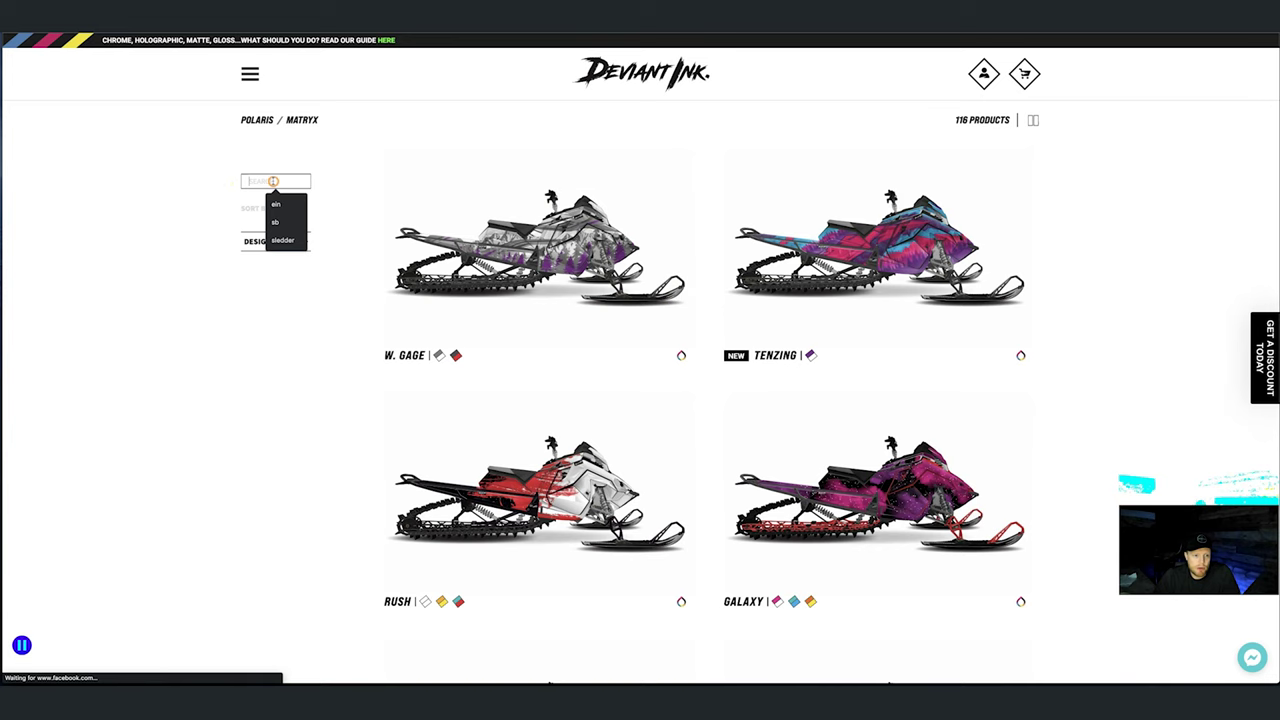
text(overcas)
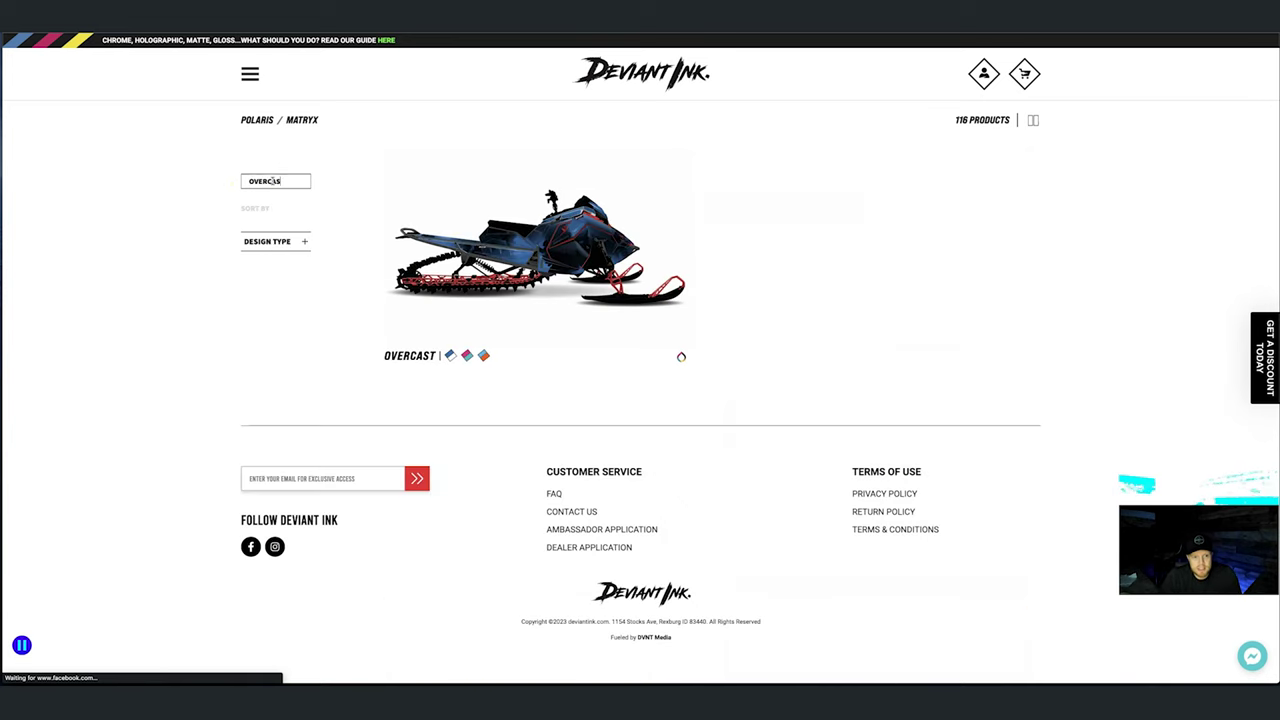
text(t)
click(548, 232)
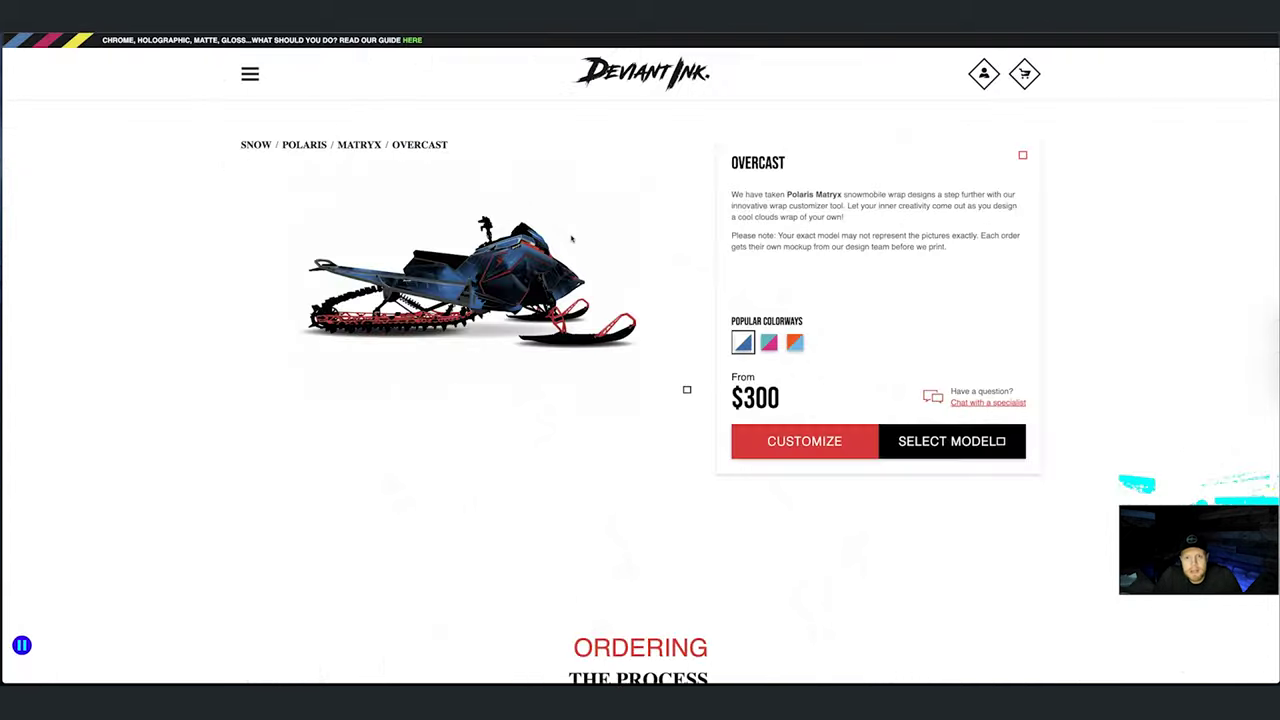
- Keep the original blue-and-red Overcast colourway and load it into the customizer
click(734, 350)
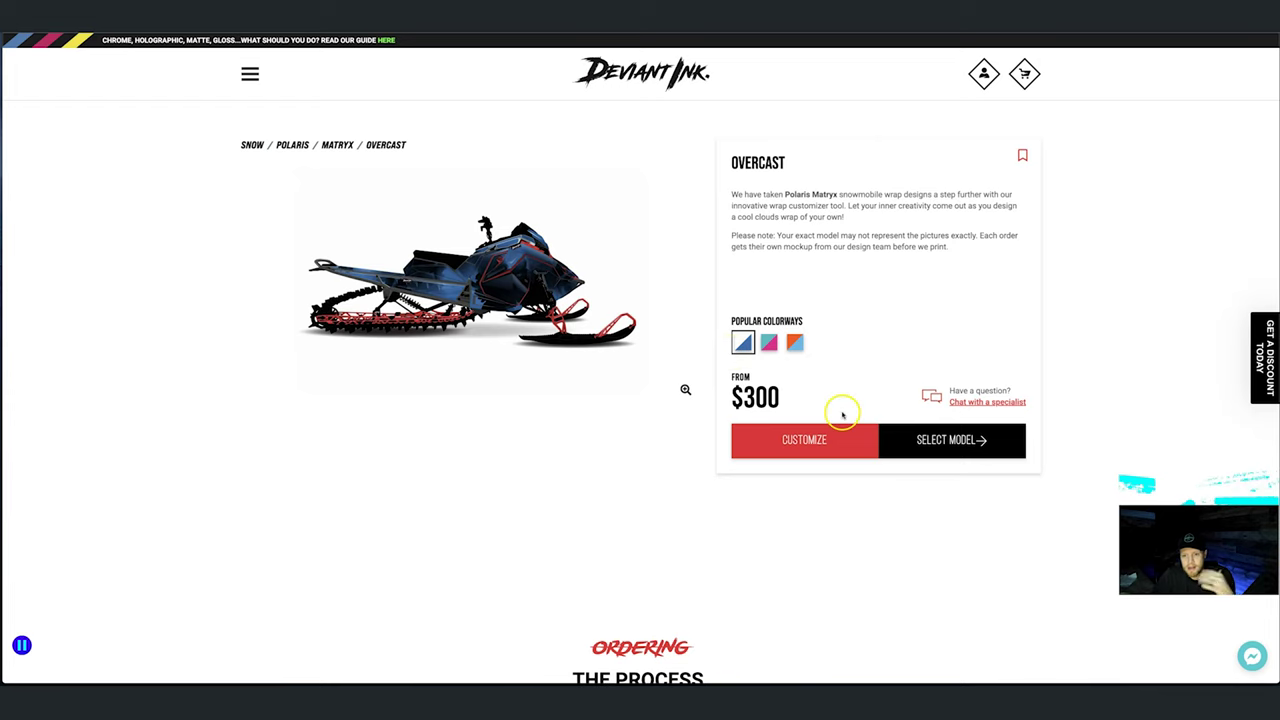
click(789, 437)
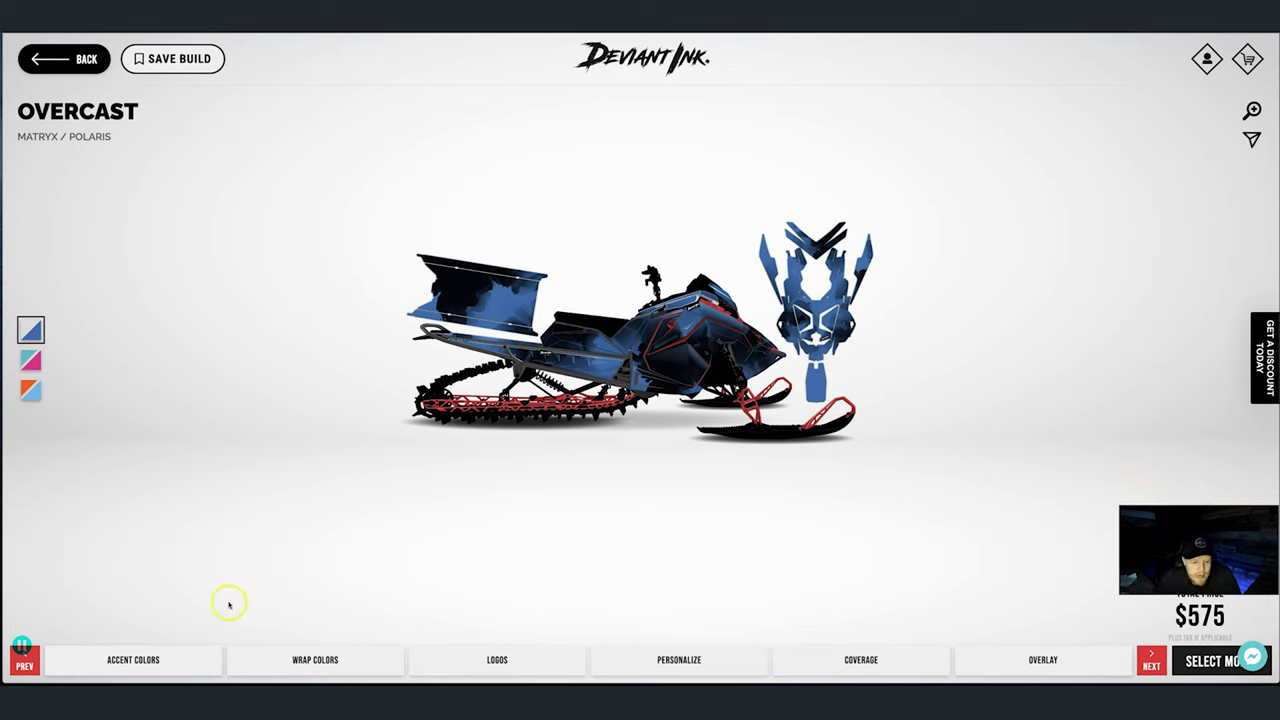
- Set the Accent 1 and Base Plastic accent colours to black
click(146, 664)
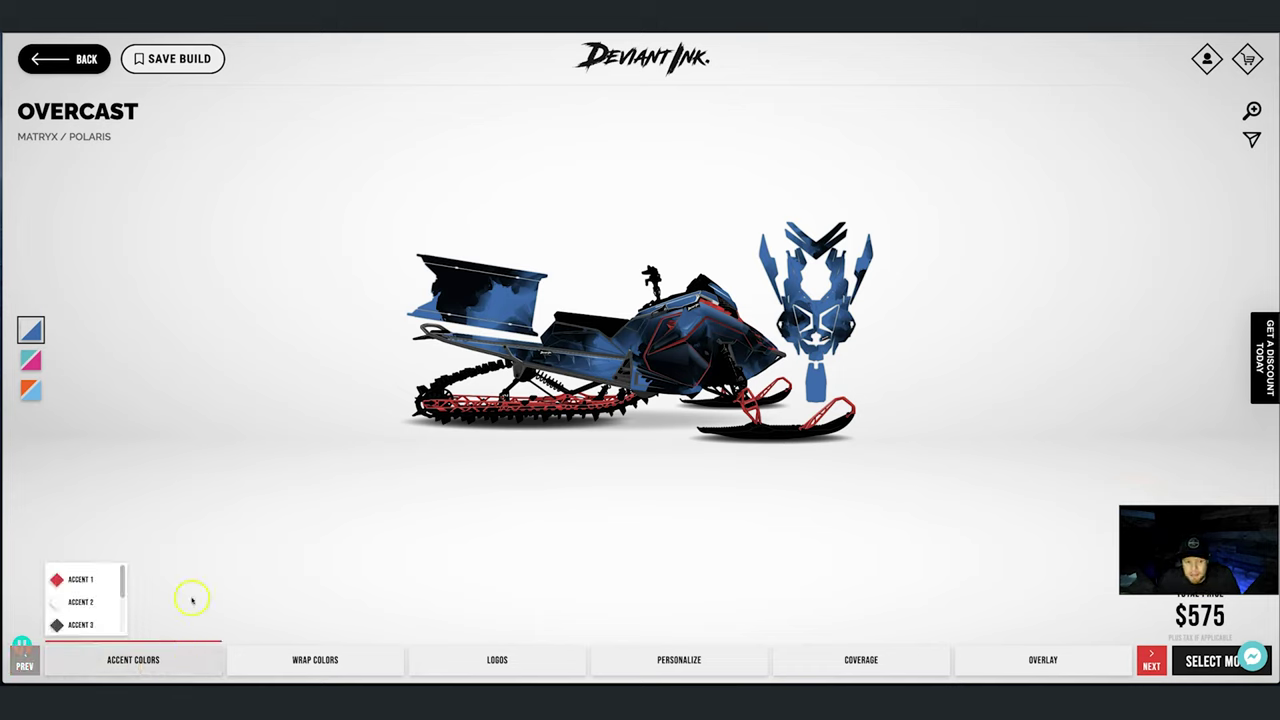
click(58, 580)
click(138, 590)
click(58, 605)
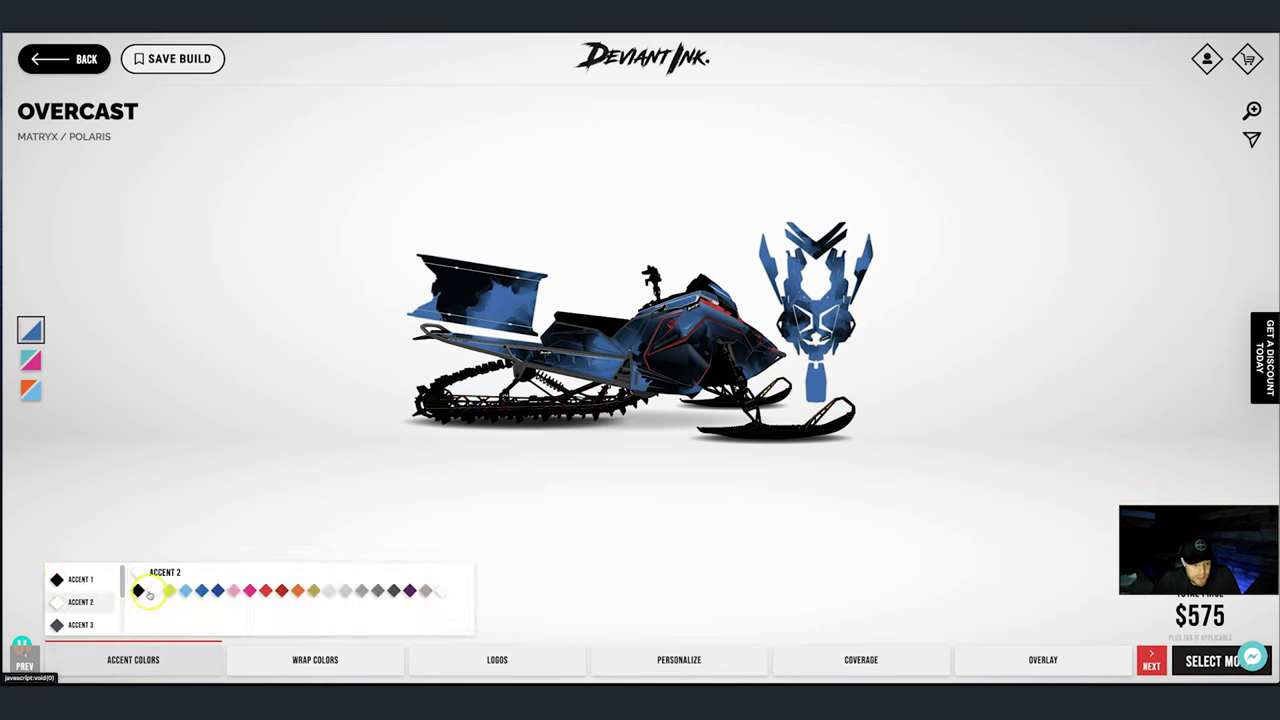
scroll(62, 610, down, 1)
click(68, 582)
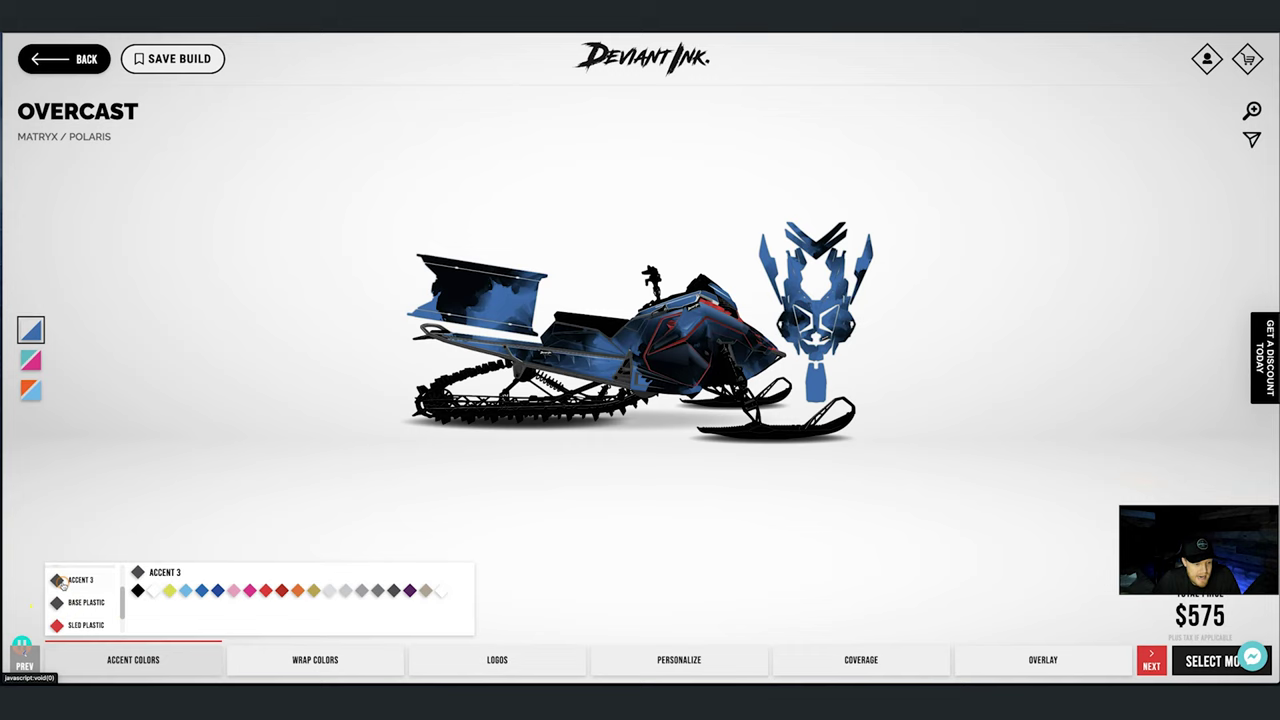
click(90, 597)
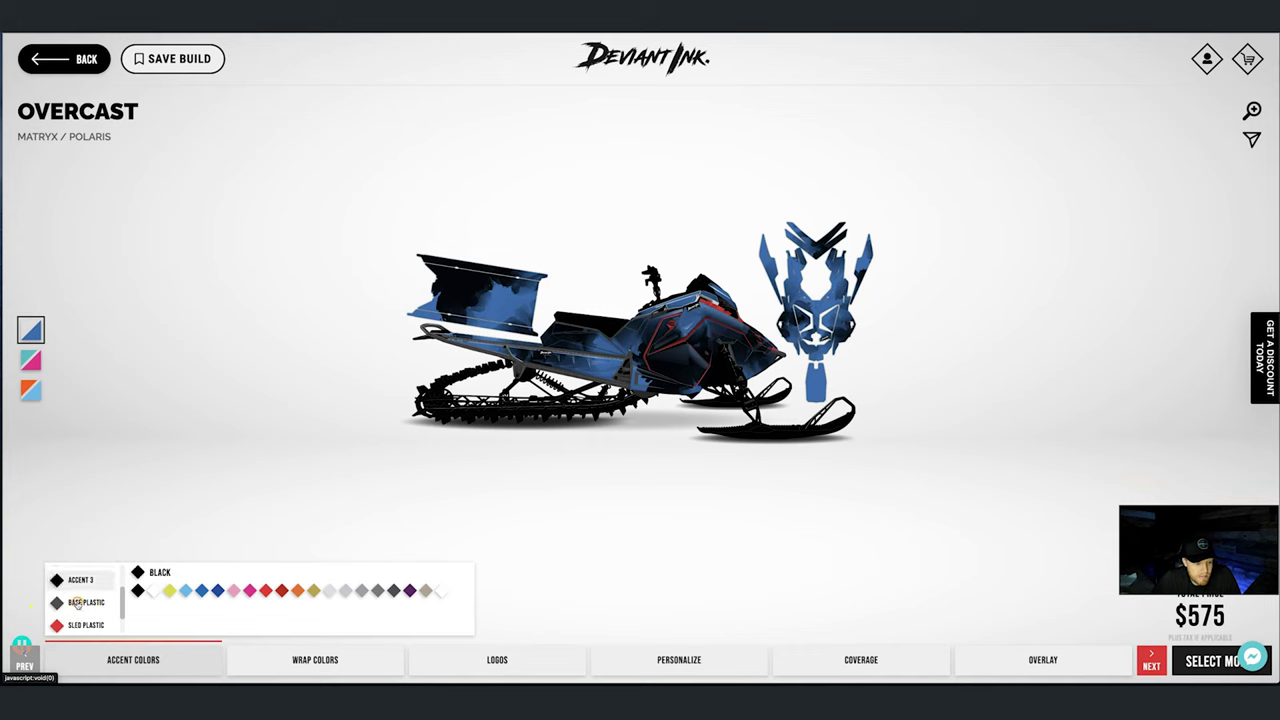
click(138, 590)
- Set the Sled Plastic and Tunnel accent colours to black
click(74, 622)
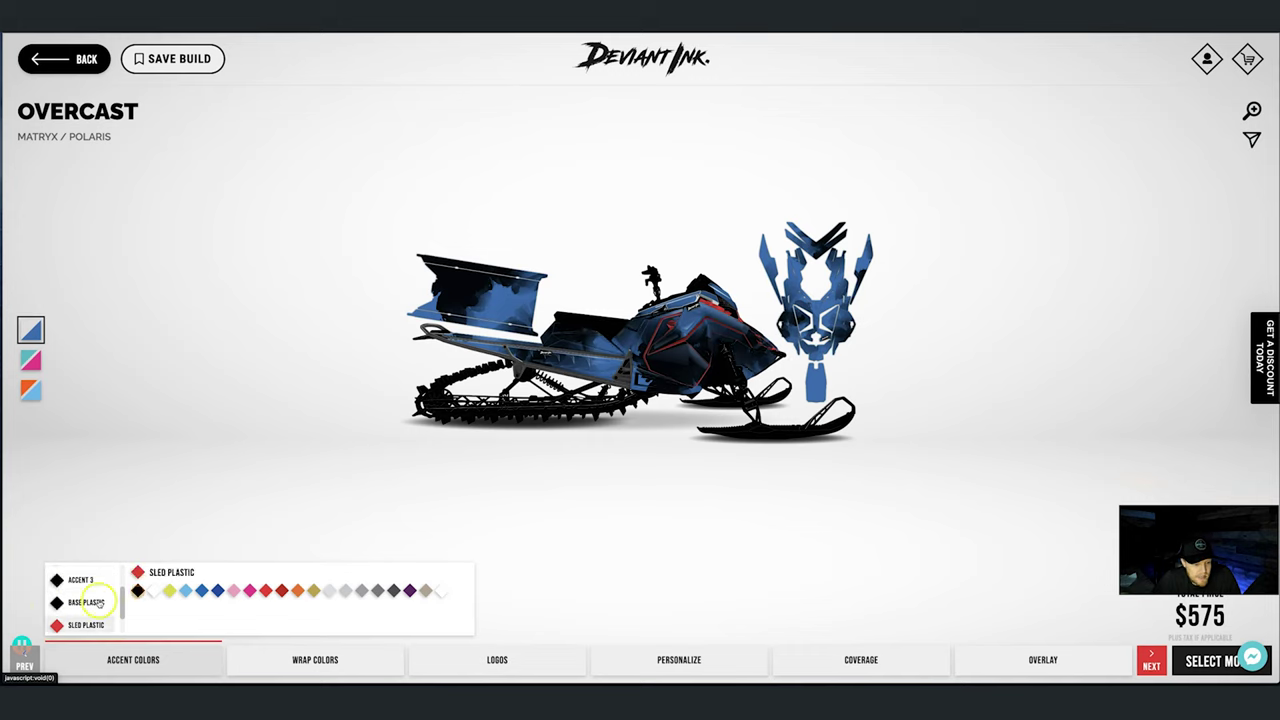
click(138, 590)
scroll(80, 605, down, 1)
click(76, 620)
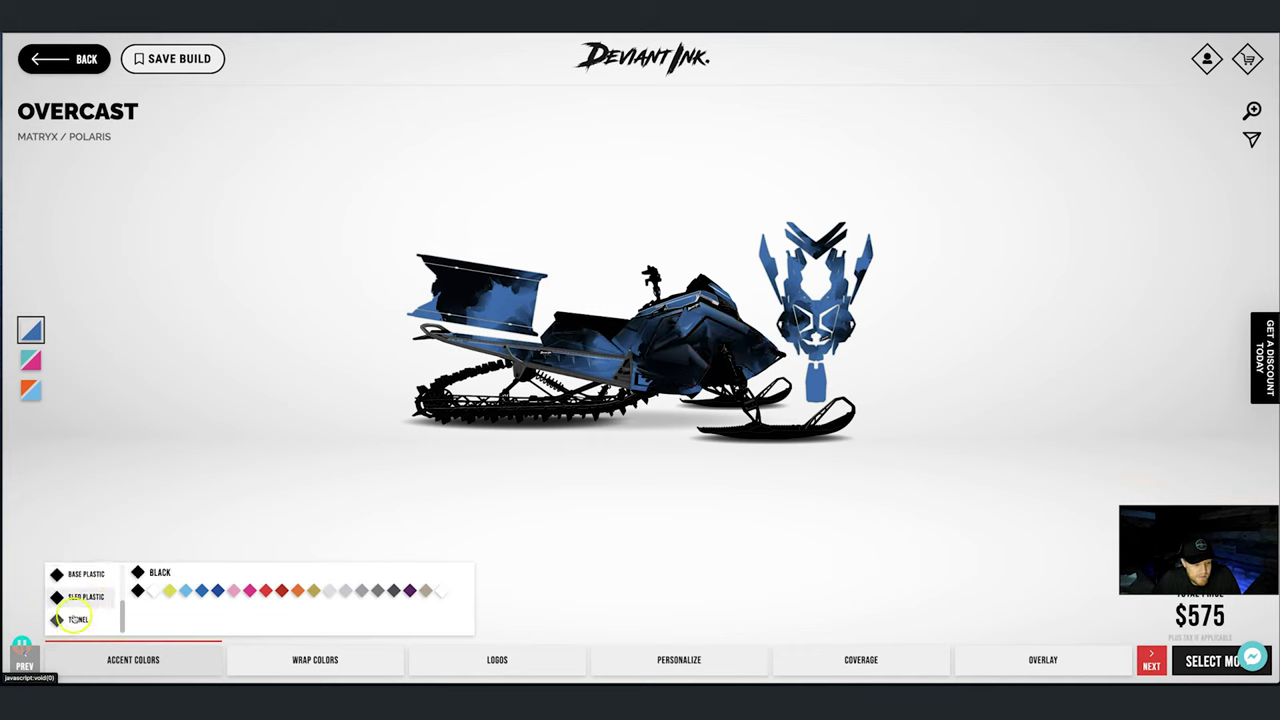
click(138, 590)
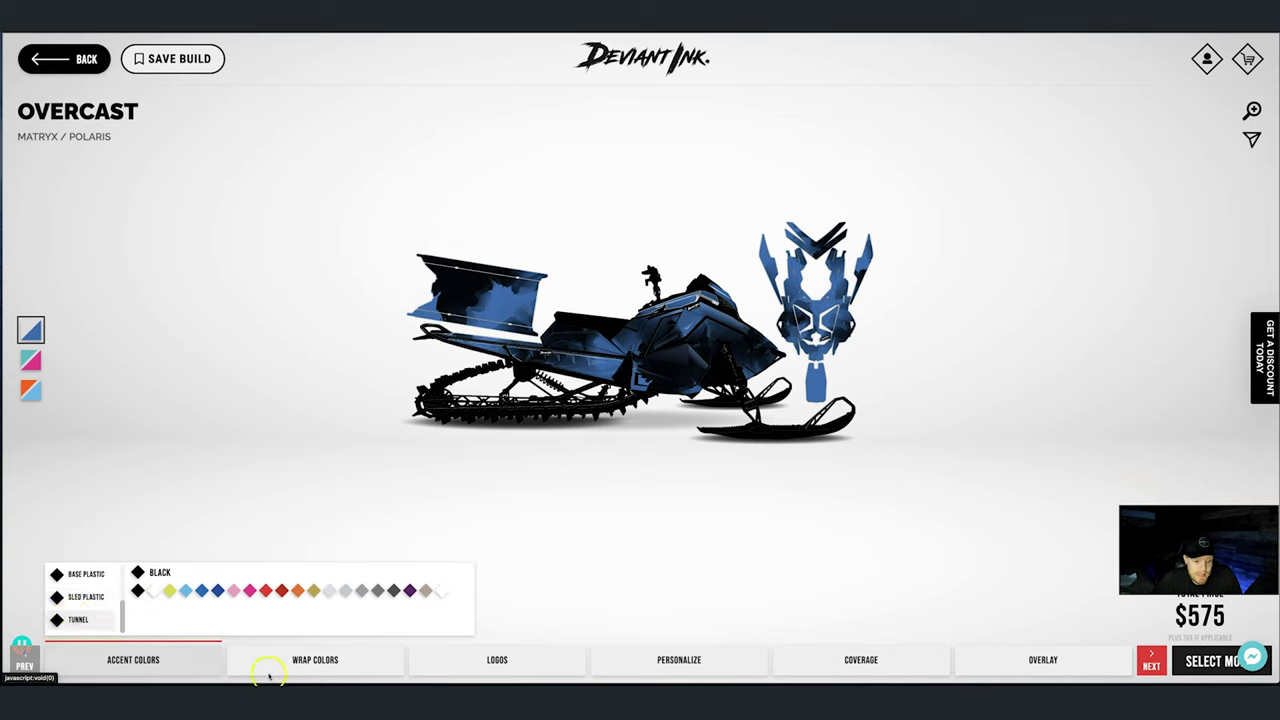
click(298, 664)
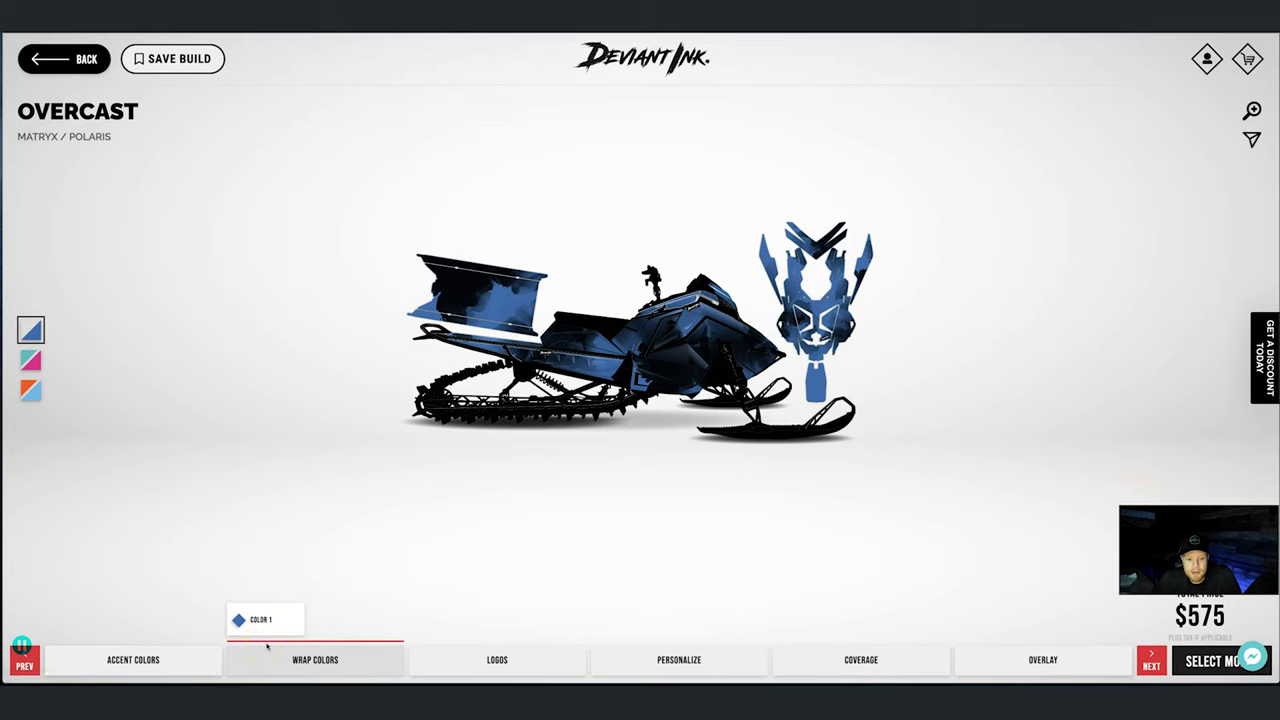
- Change Wrap Color 1 from Yamaha Blue to the Turquoise swatch
click(259, 619)
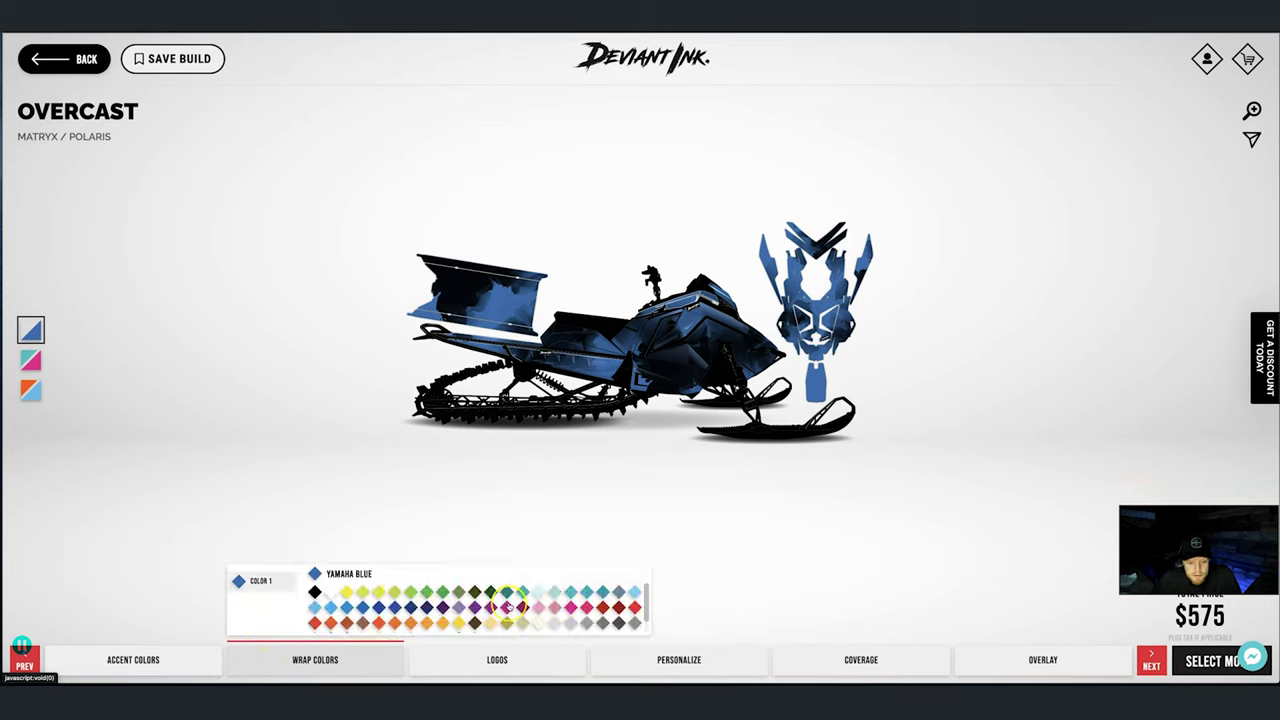
click(589, 593)
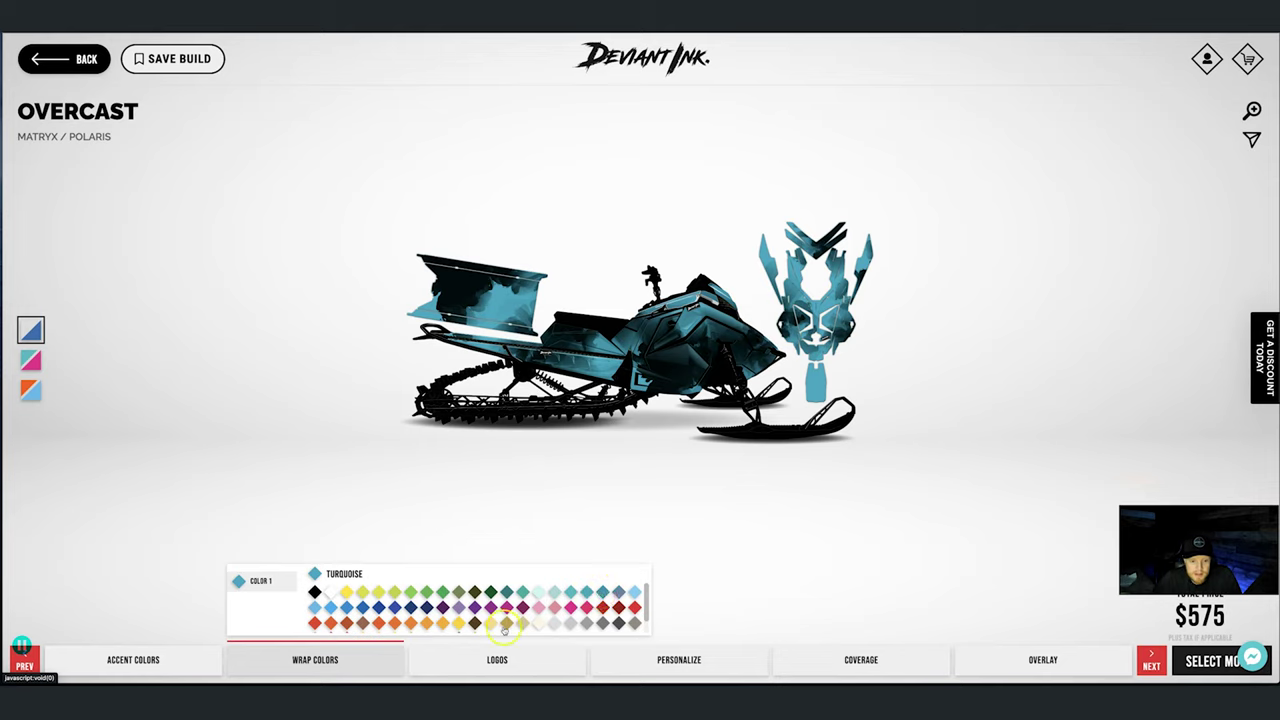
click(354, 671)
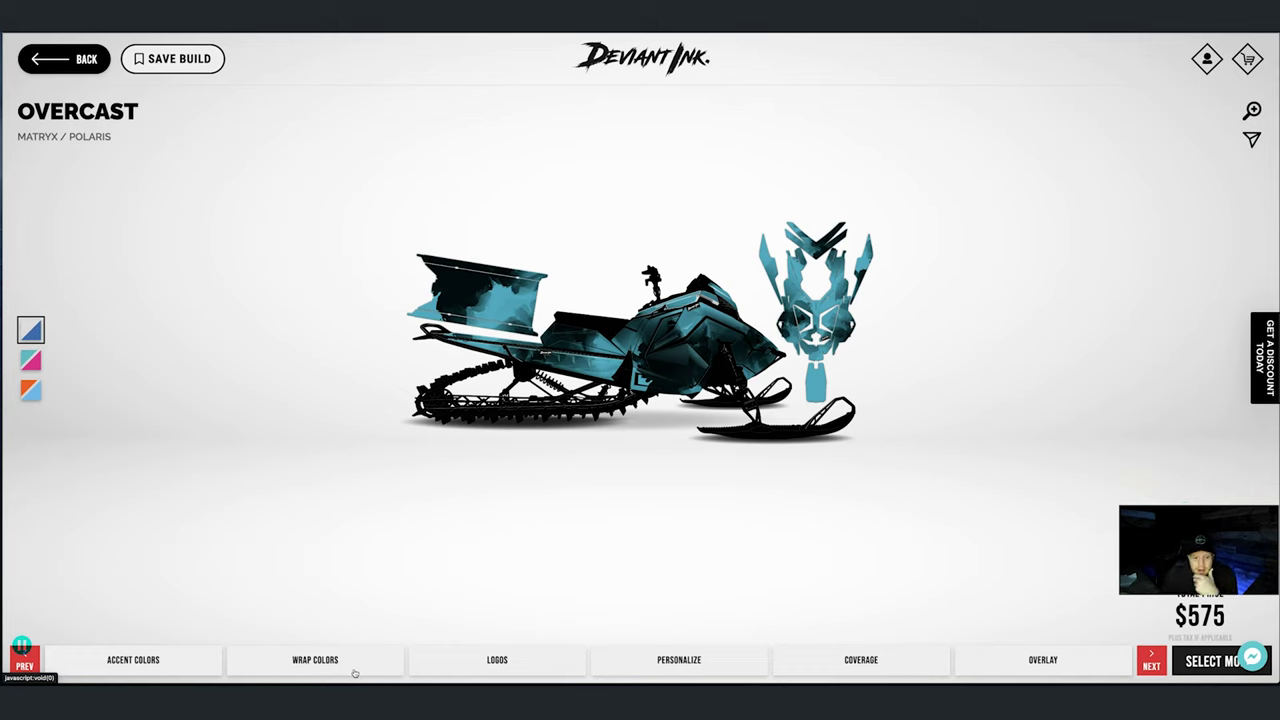
click(164, 671)
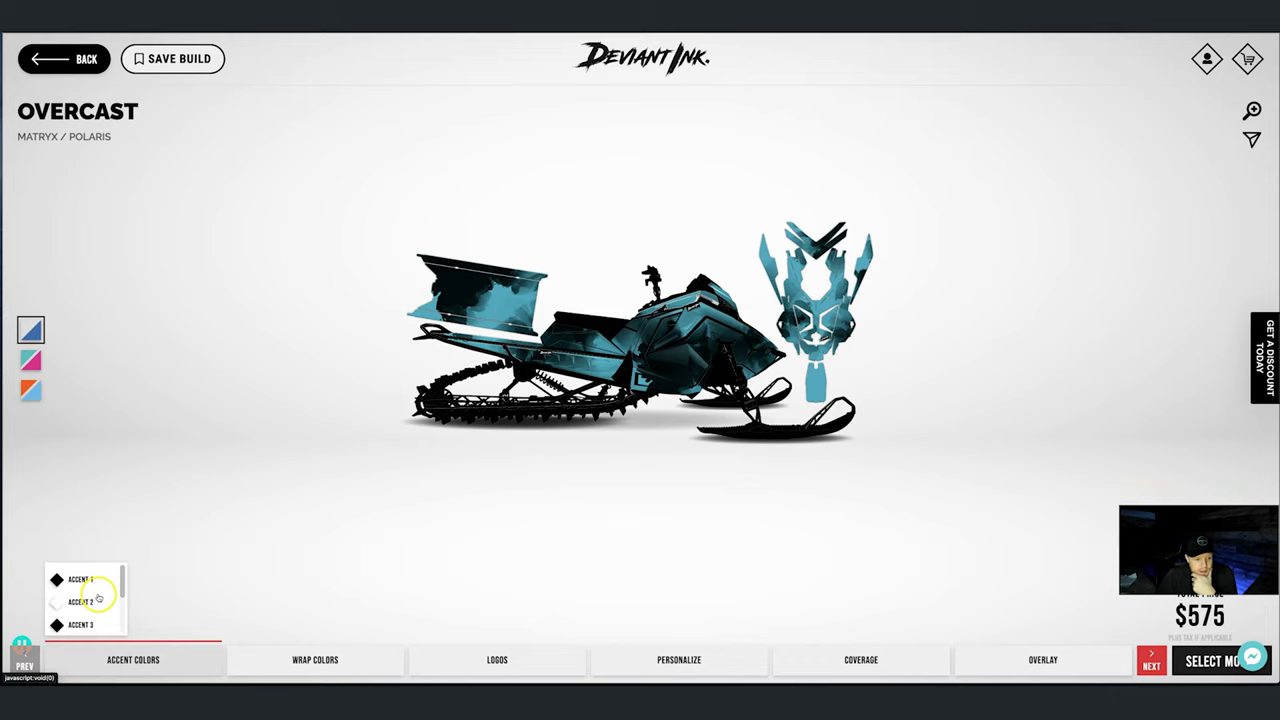
- Give Accent 2 the black swatch, then show the Logos library
click(77, 601)
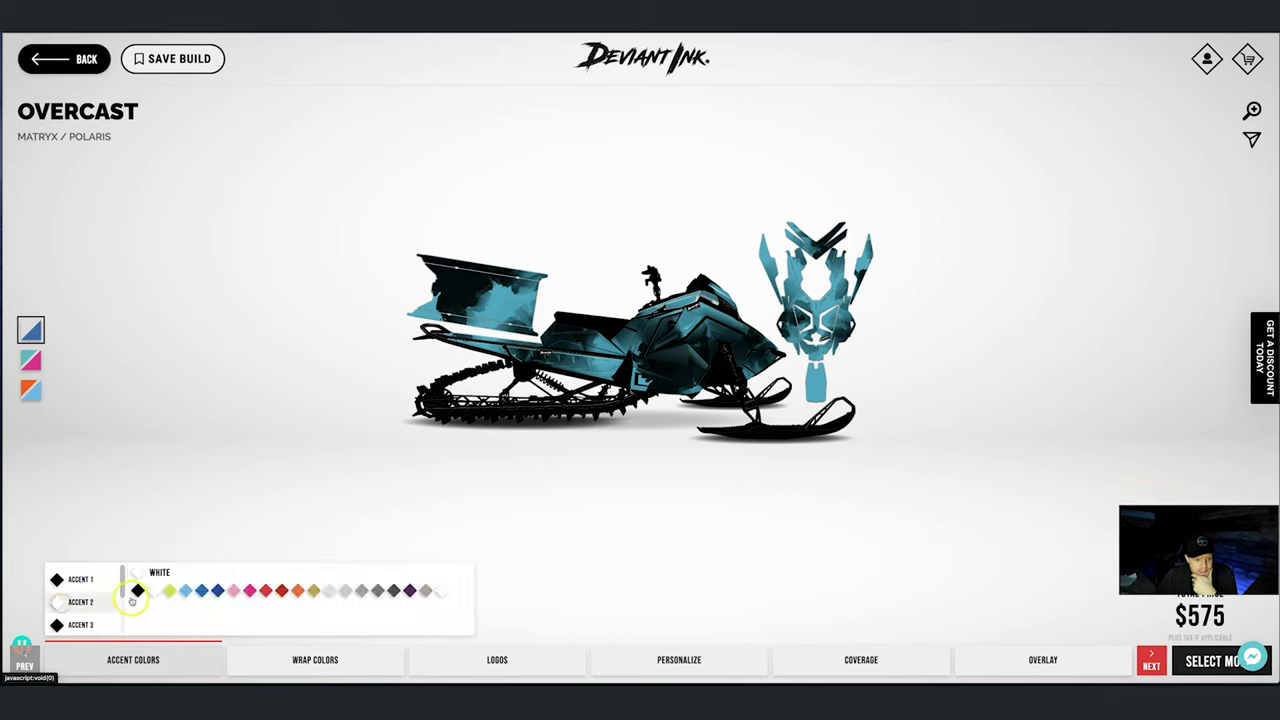
click(138, 592)
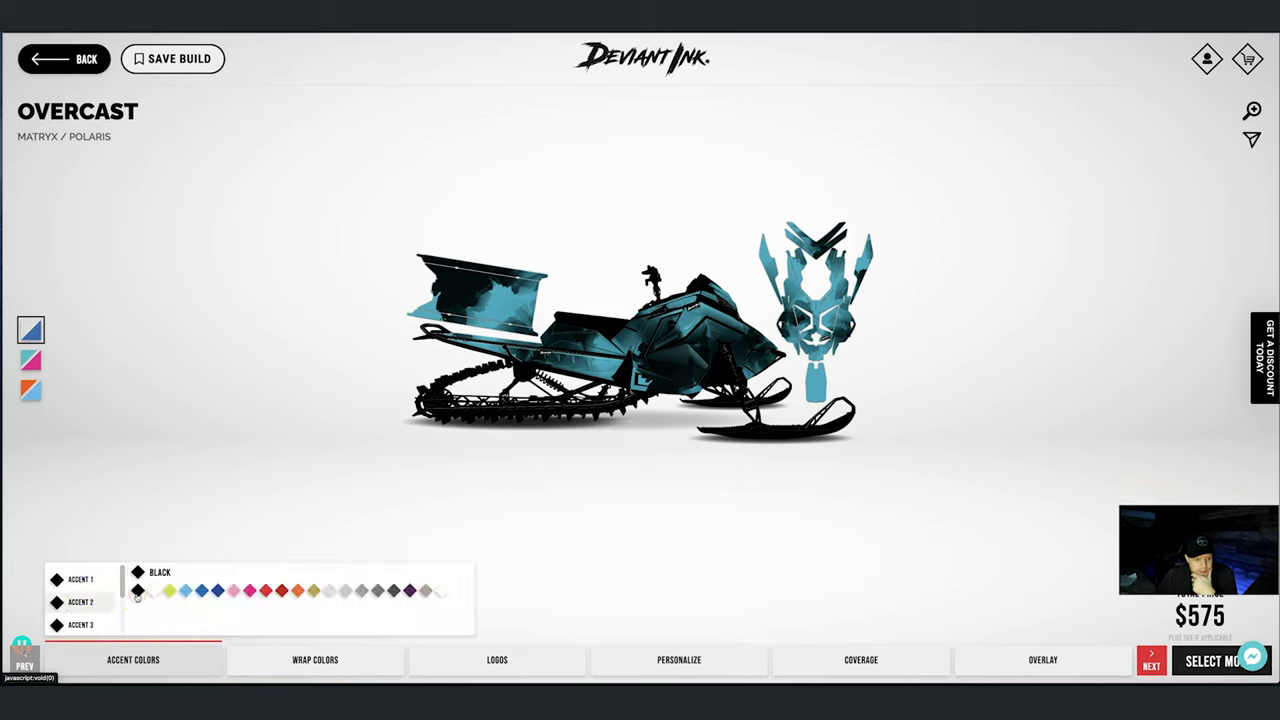
click(298, 668)
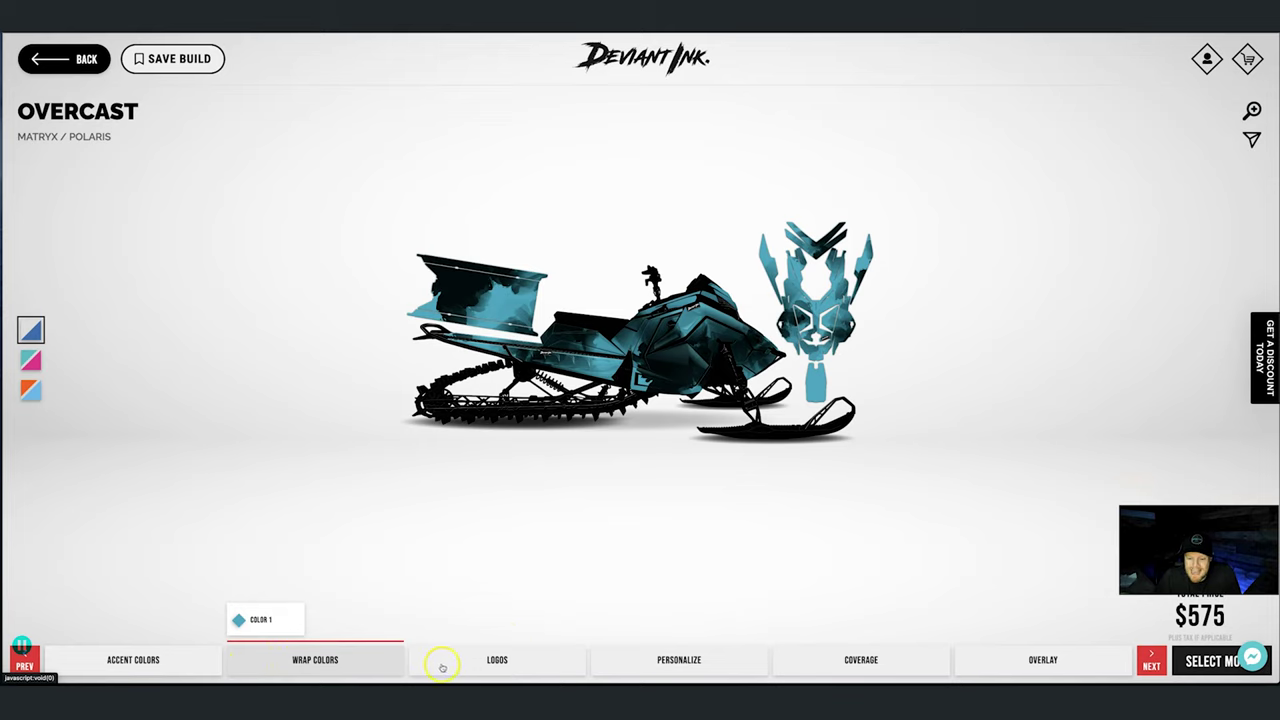
click(503, 668)
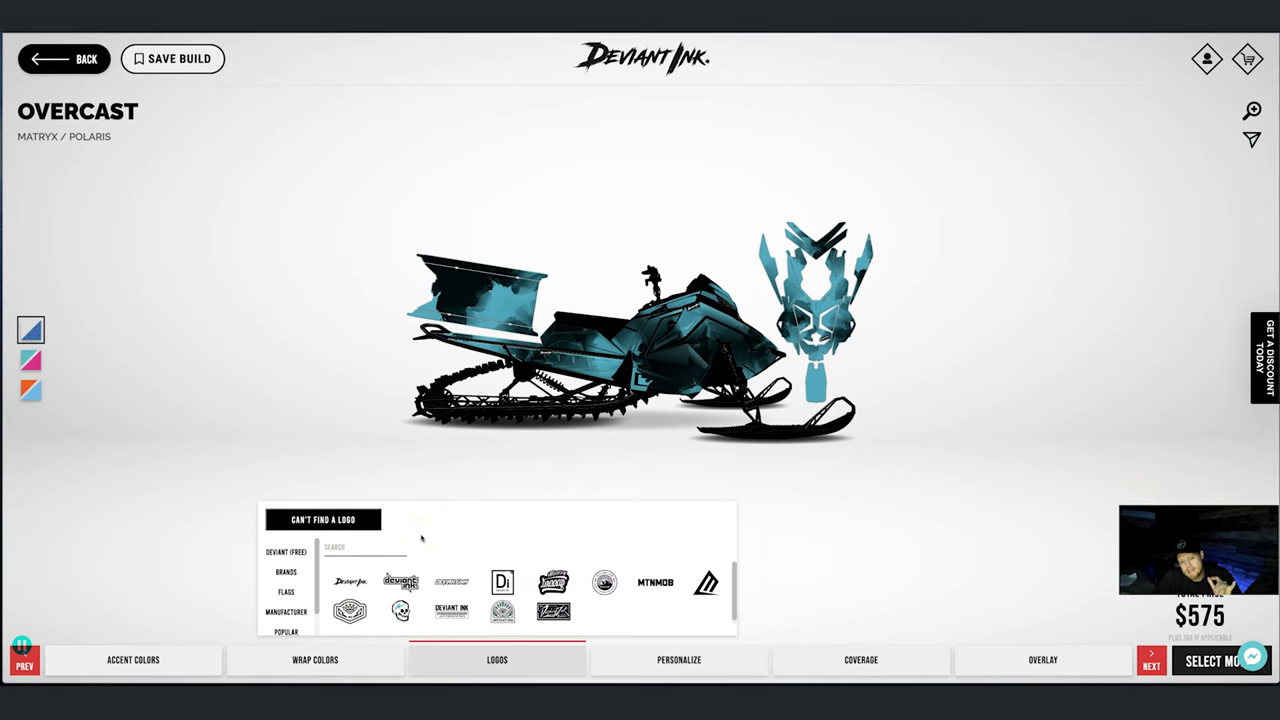
- Add a custom text logo reading 'New Logo' and nudge it left on the side panel
click(355, 520)
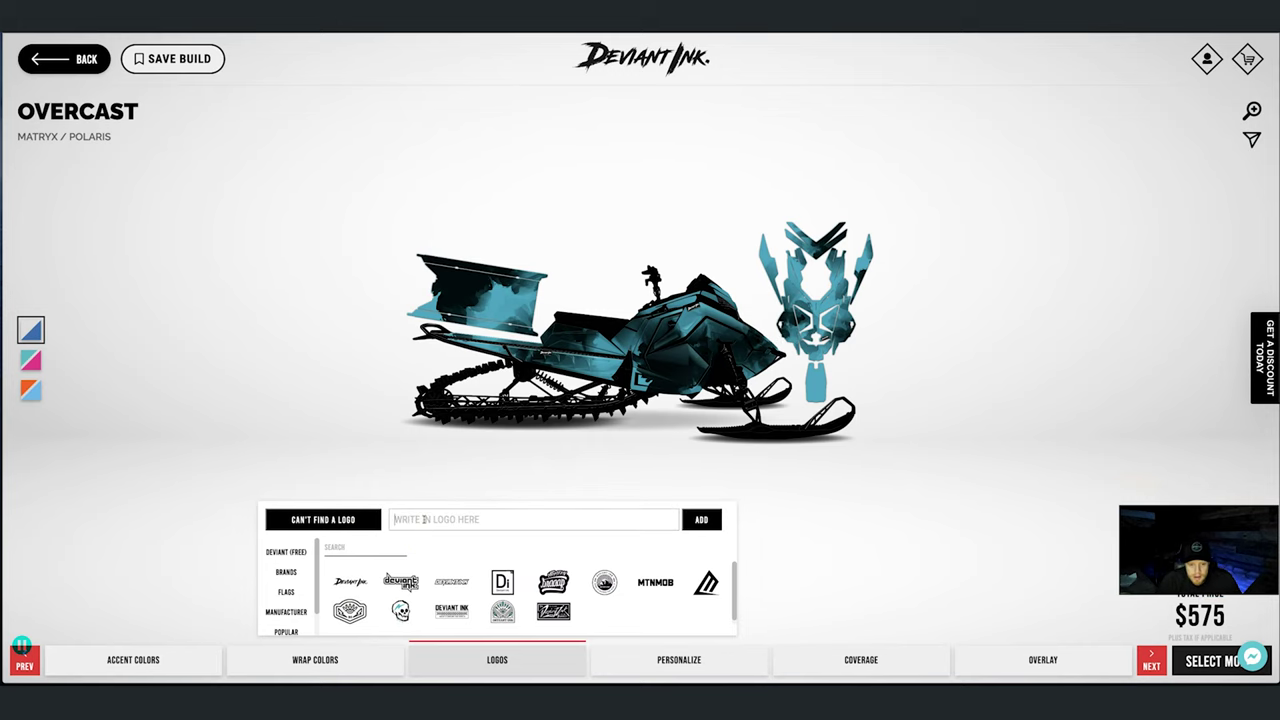
text(New)
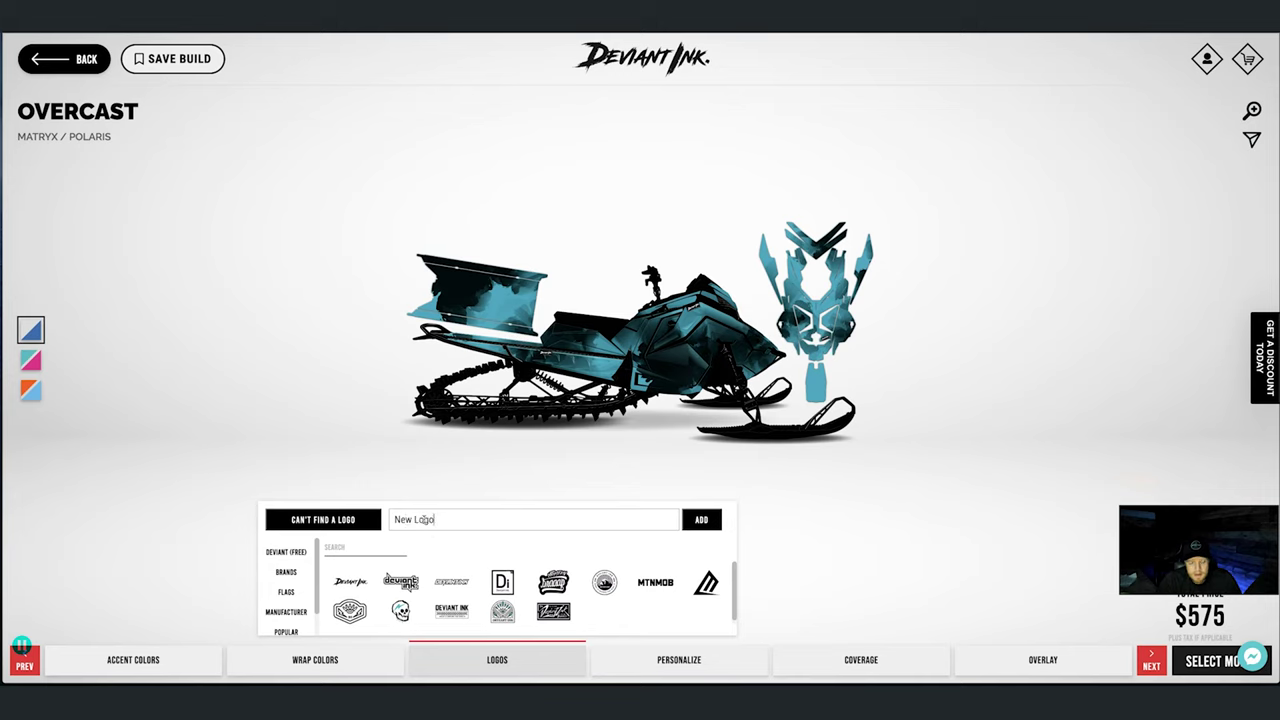
text( Logo)
click(710, 521)
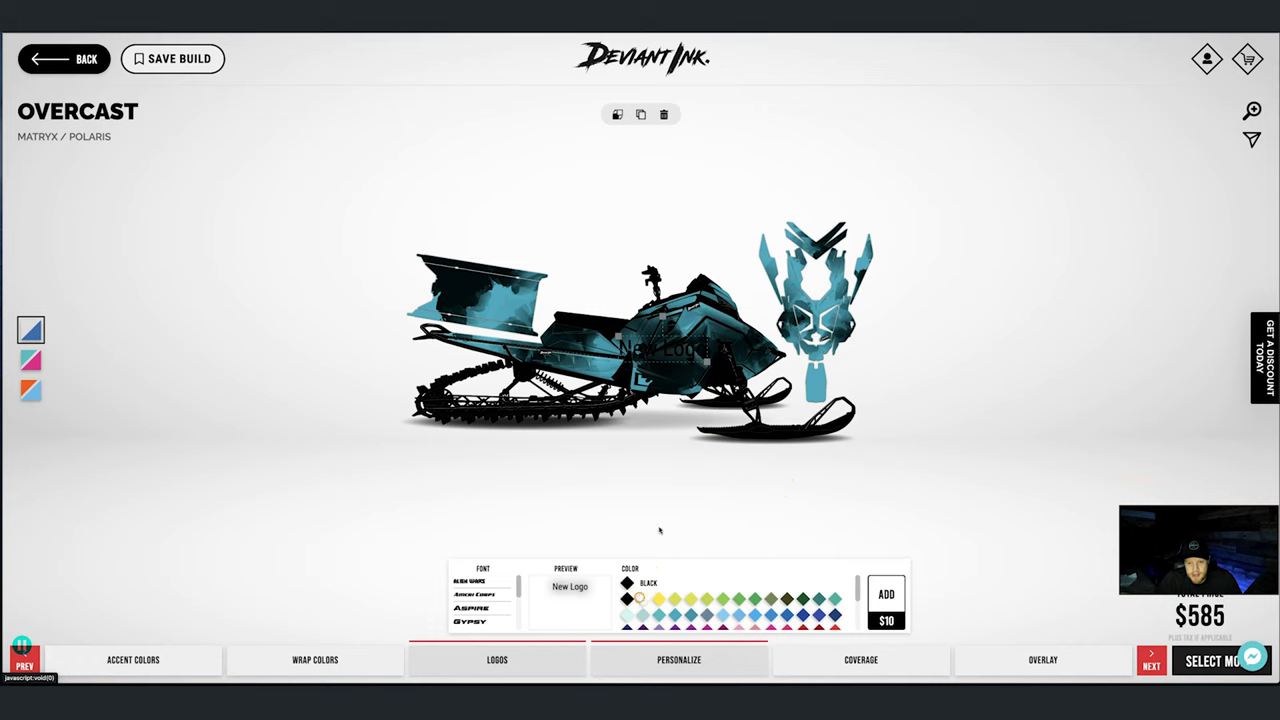
drag(708, 360, 667, 372)
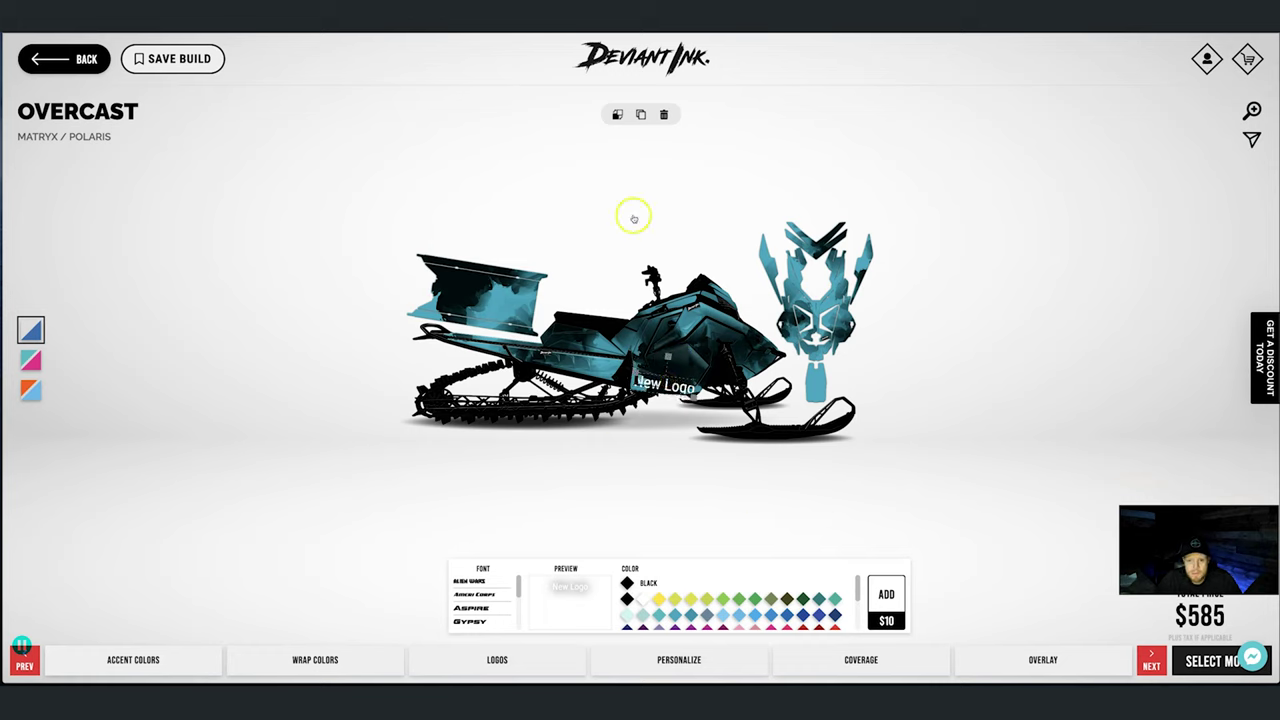
- Delete the 'New Logo' text decal and dismiss the chat popup
click(662, 115)
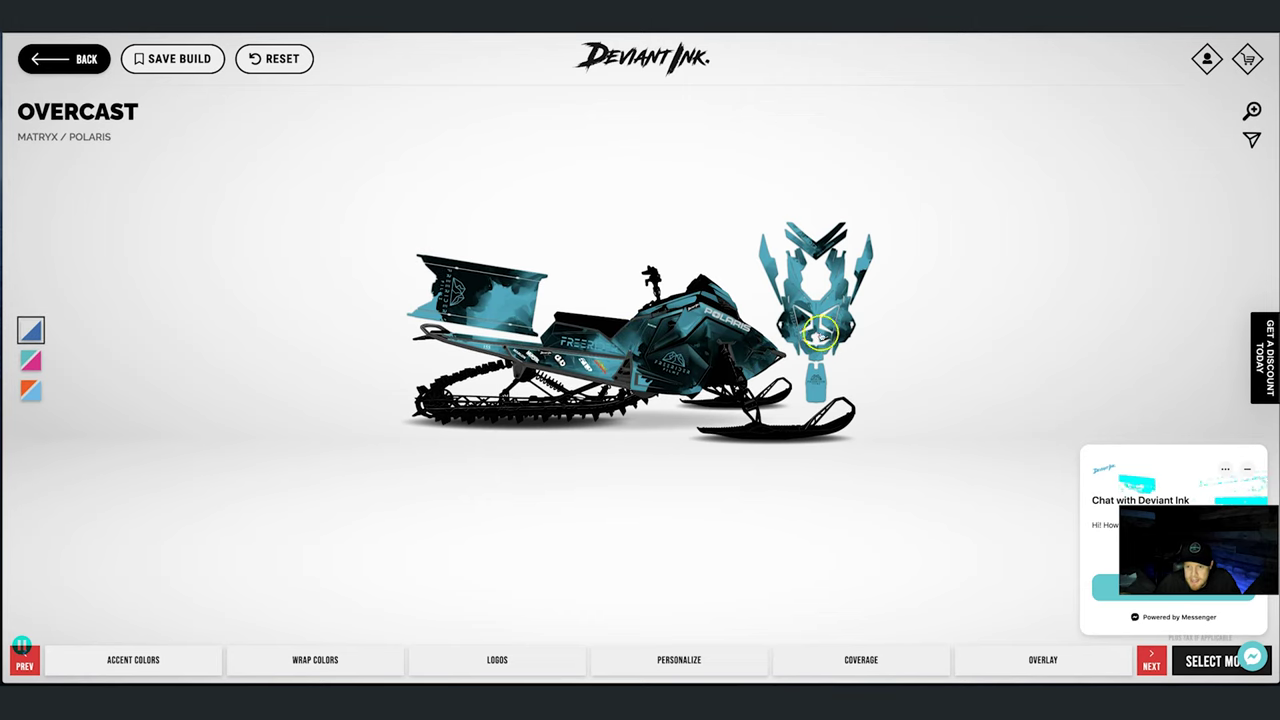
click(310, 662)
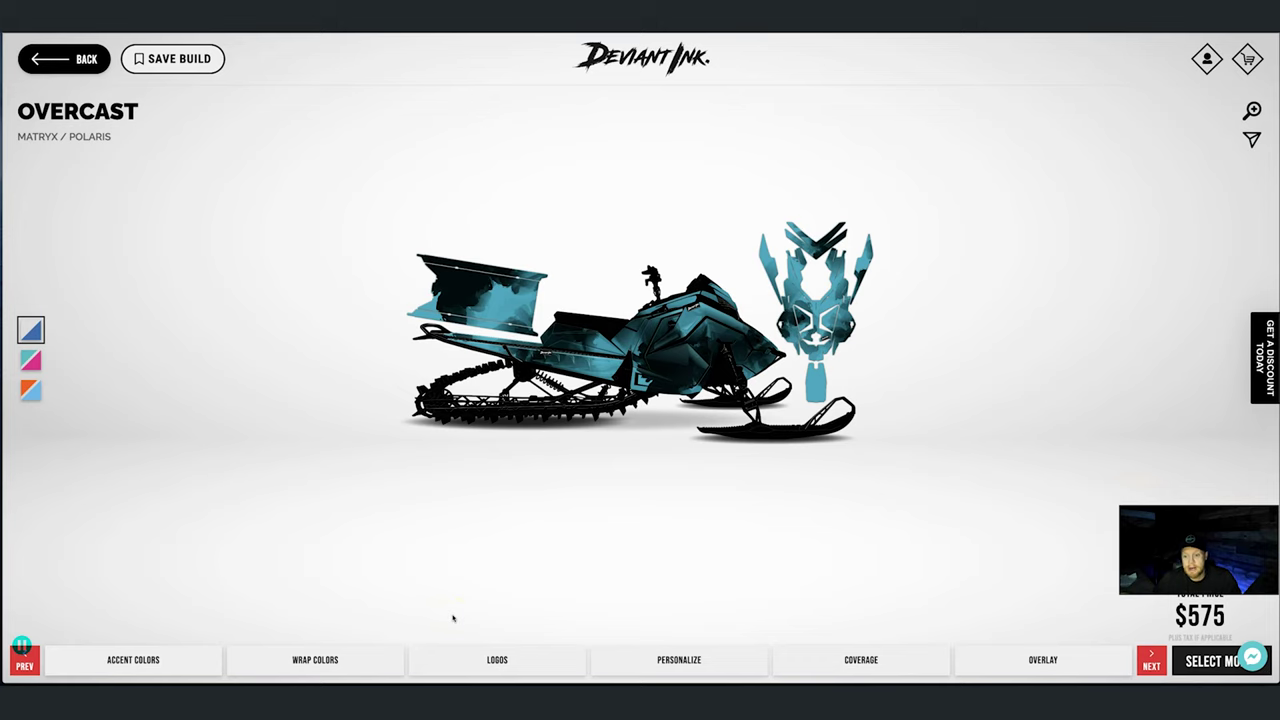
- Search the logos for 'fre' and drag the Freerider badge onto the rear tunnel flap
click(454, 630)
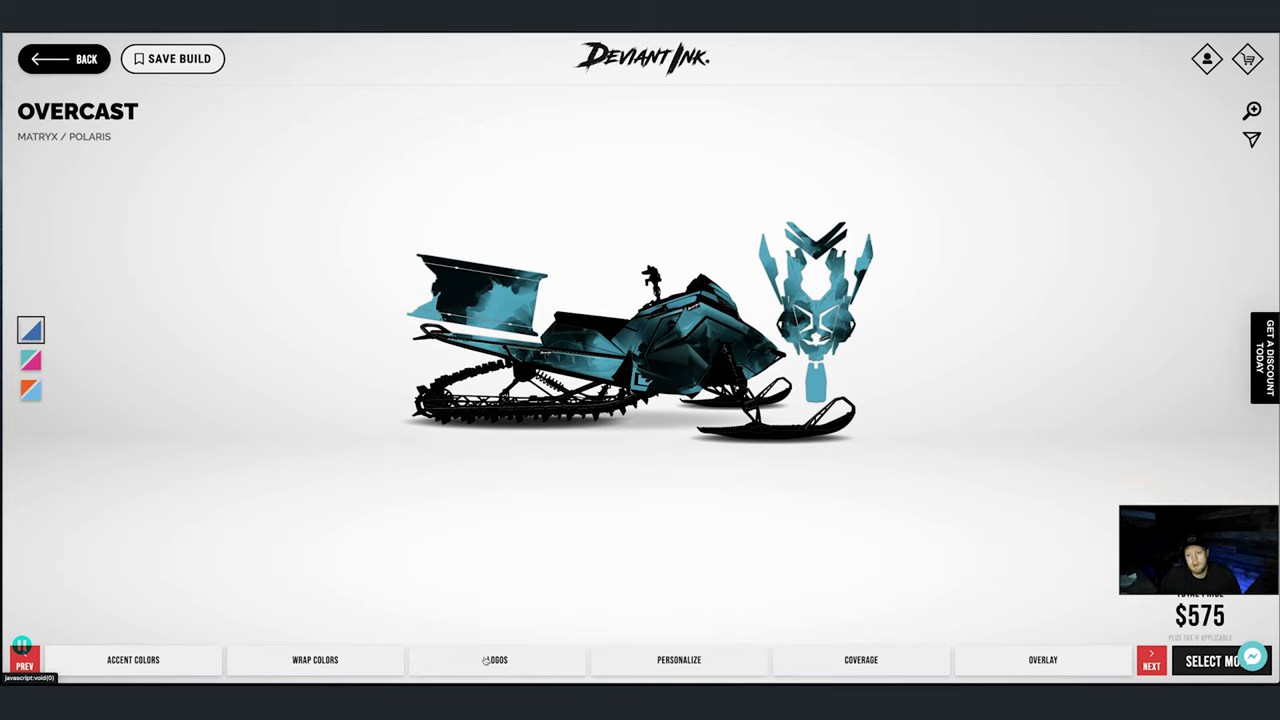
click(490, 660)
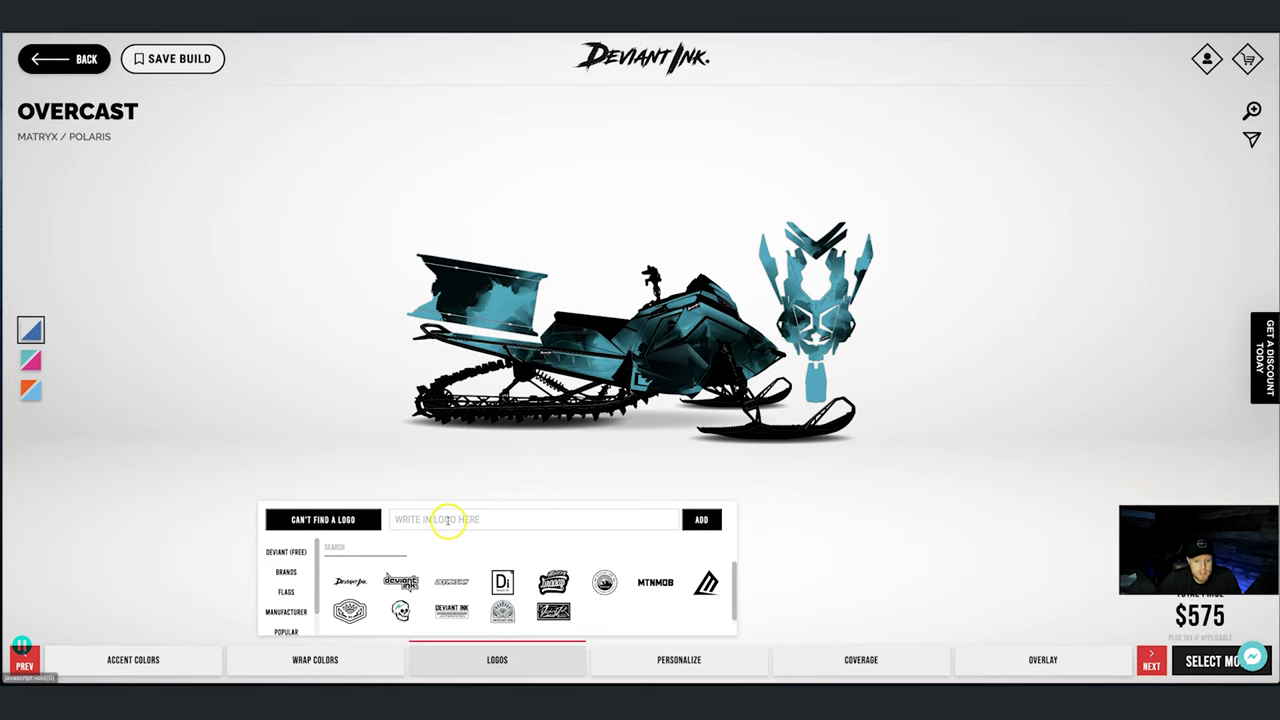
click(362, 547)
text(fre)
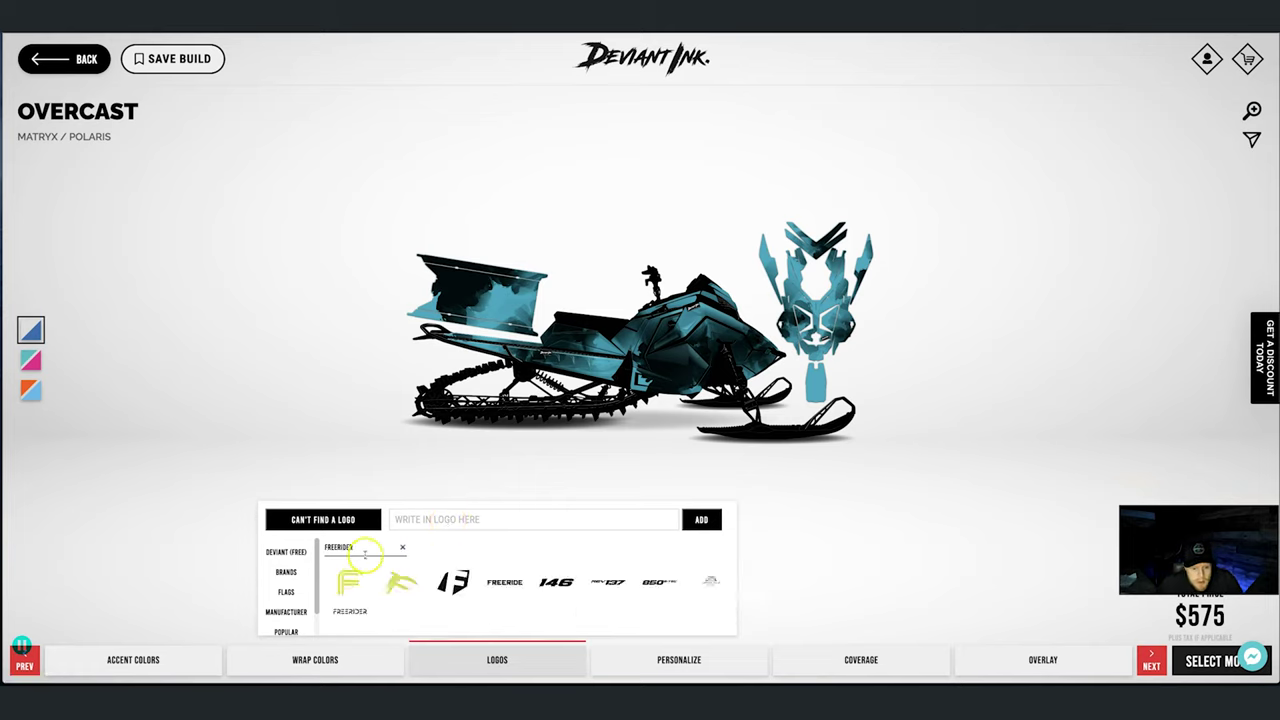
click(708, 581)
drag(648, 346, 493, 299)
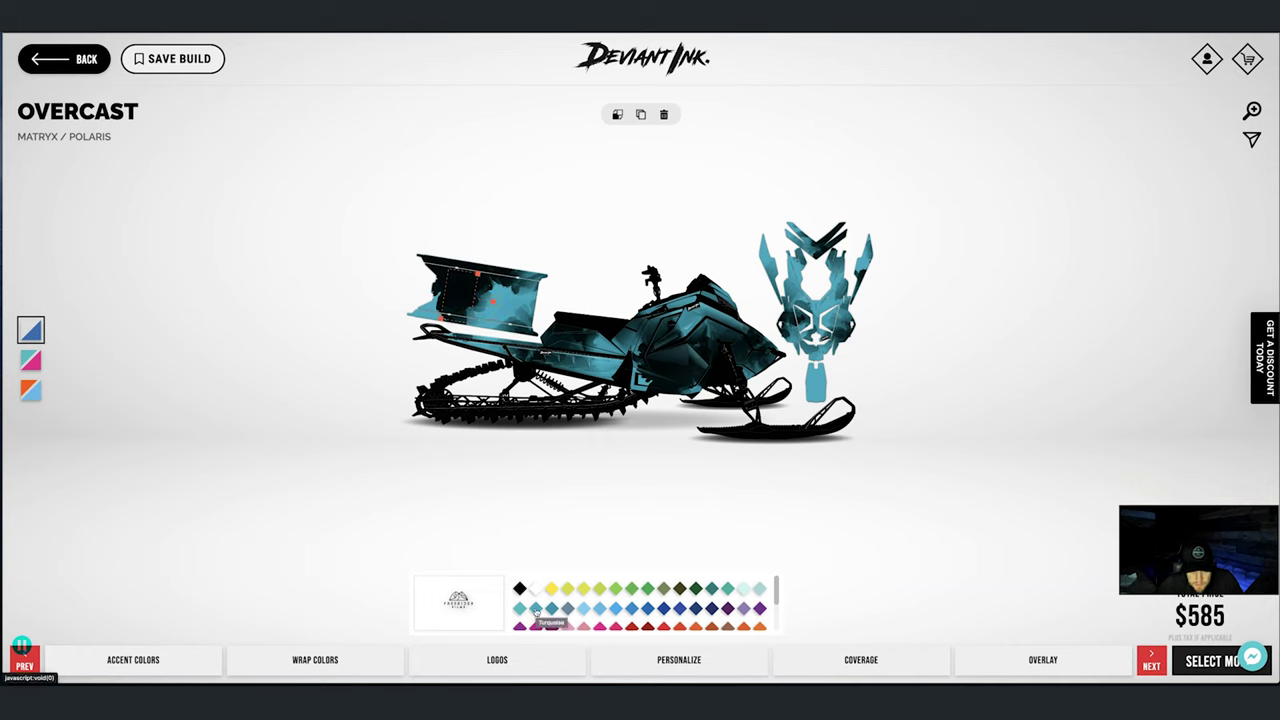
- Recolour the Freerider tunnel logo light teal, adjust its size and angle, and close the proof preview
click(535, 609)
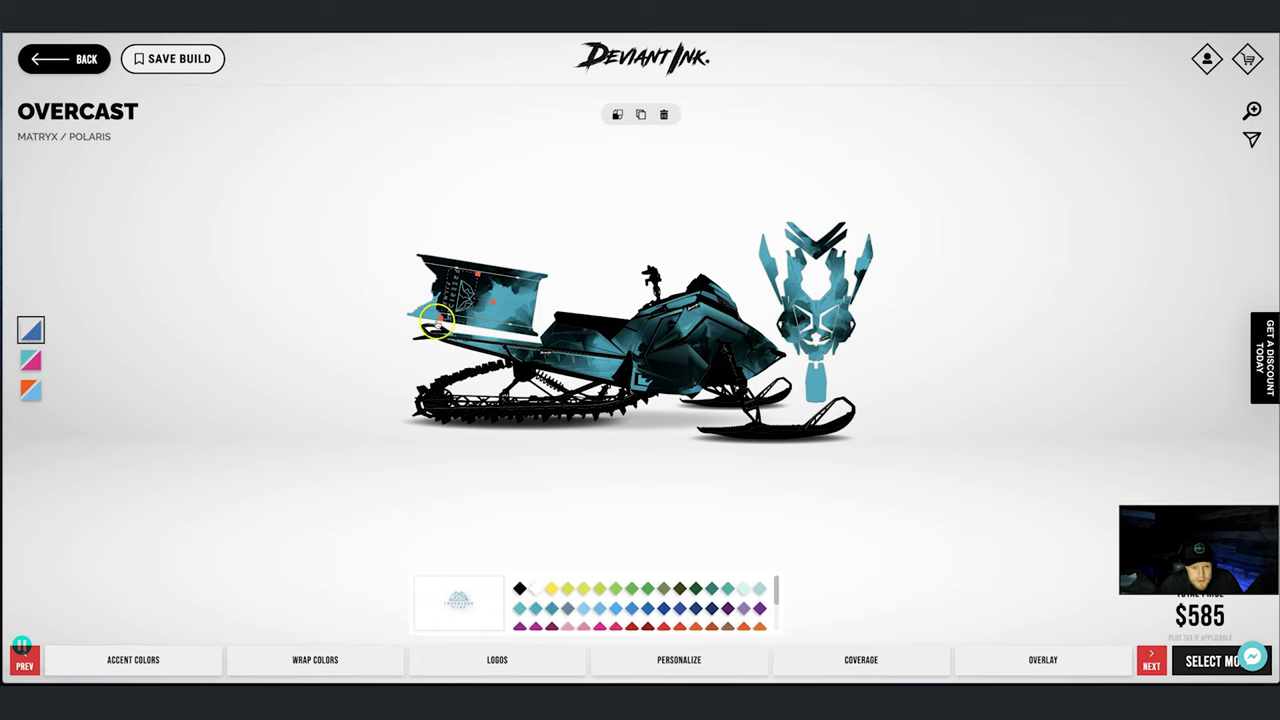
drag(438, 322, 458, 298)
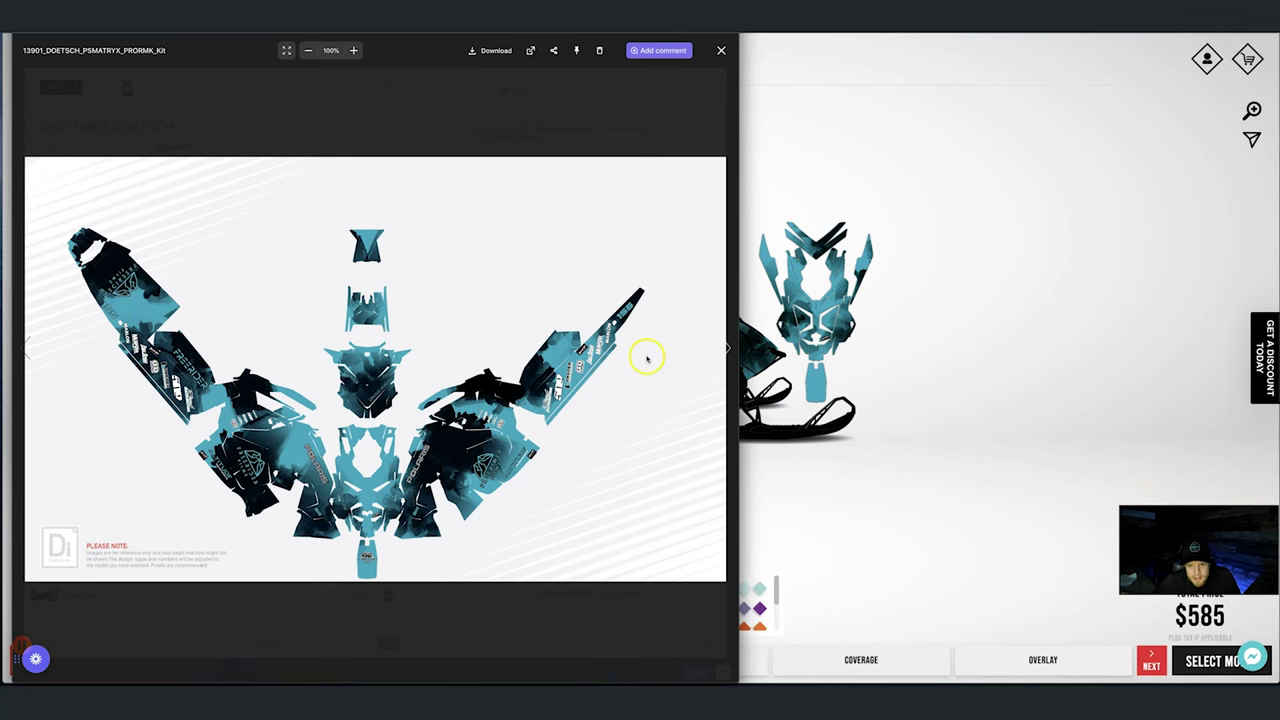
click(846, 366)
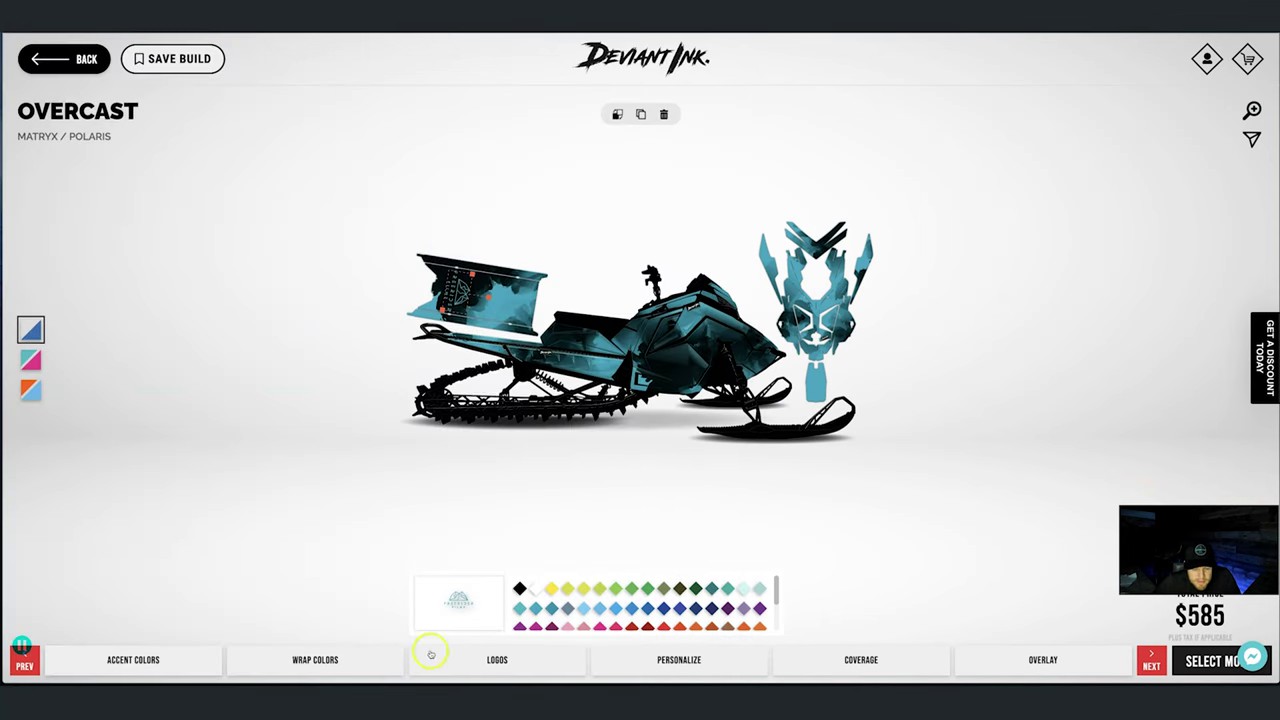
- Add a personalized number decal reading 155 to the sled
click(677, 665)
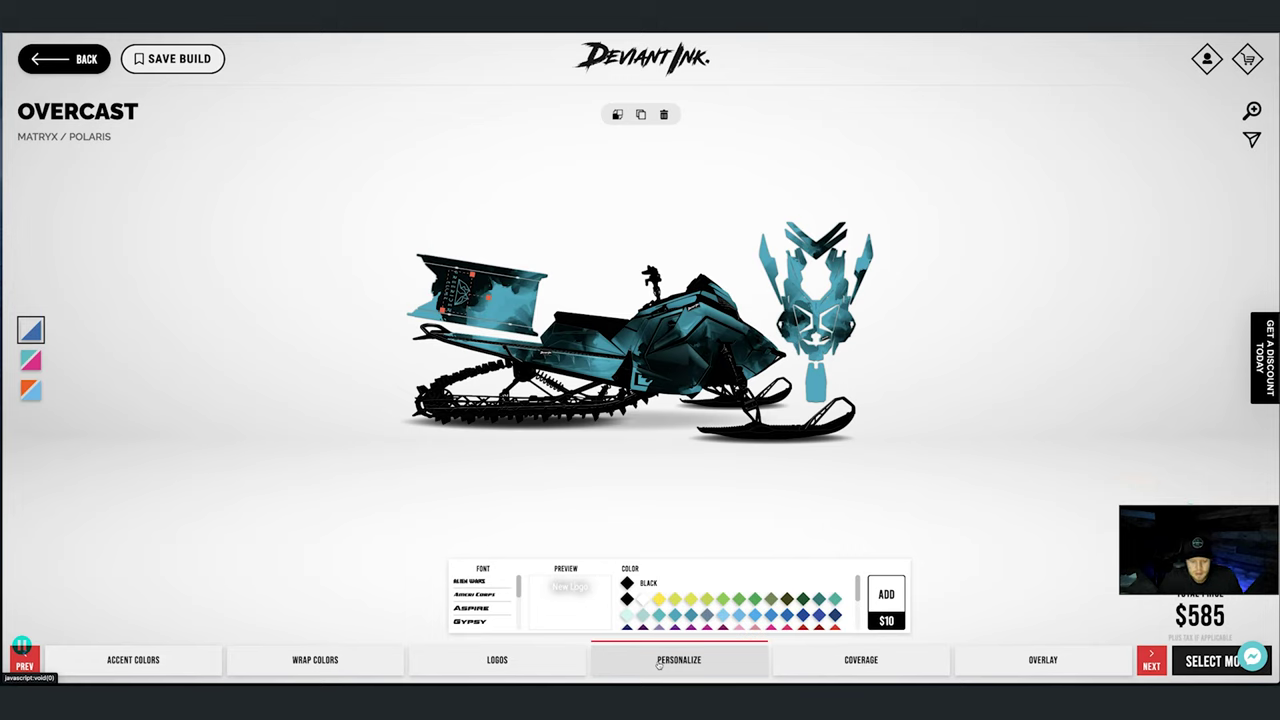
click(575, 586)
text(155)
click(886, 594)
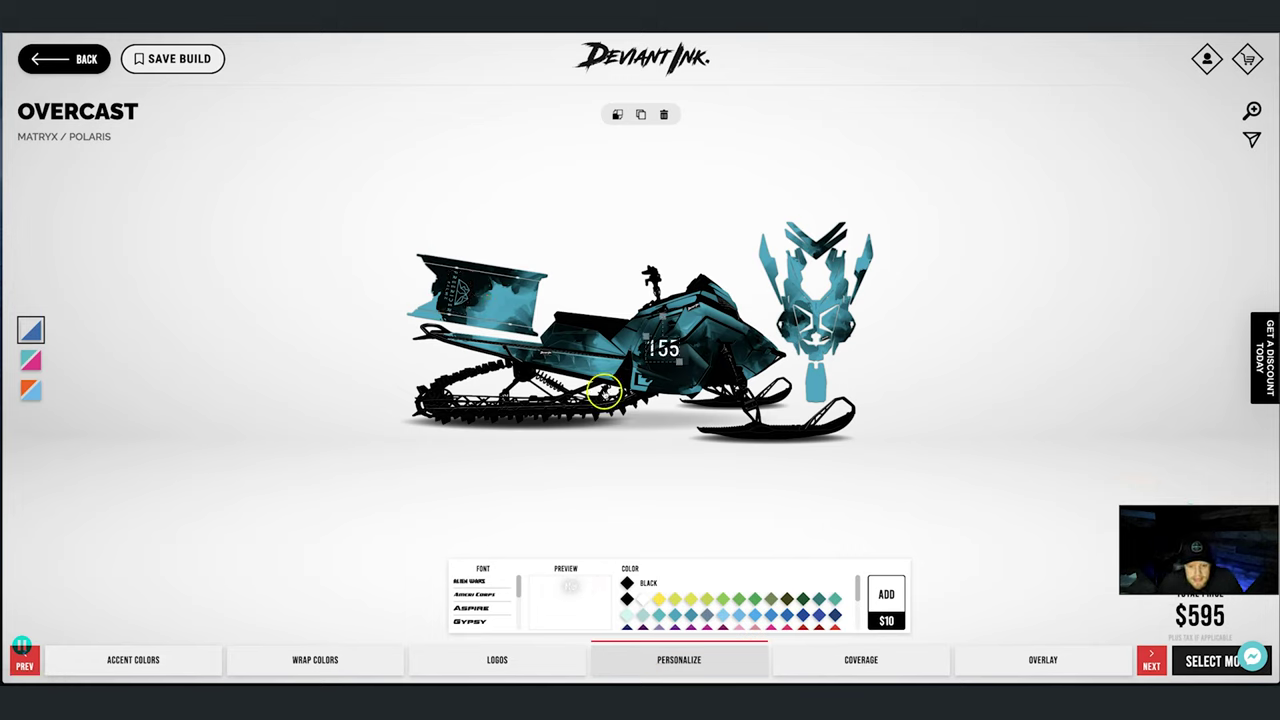
- Try fonts such as Amichi Corps on the 155 and make it black
click(484, 596)
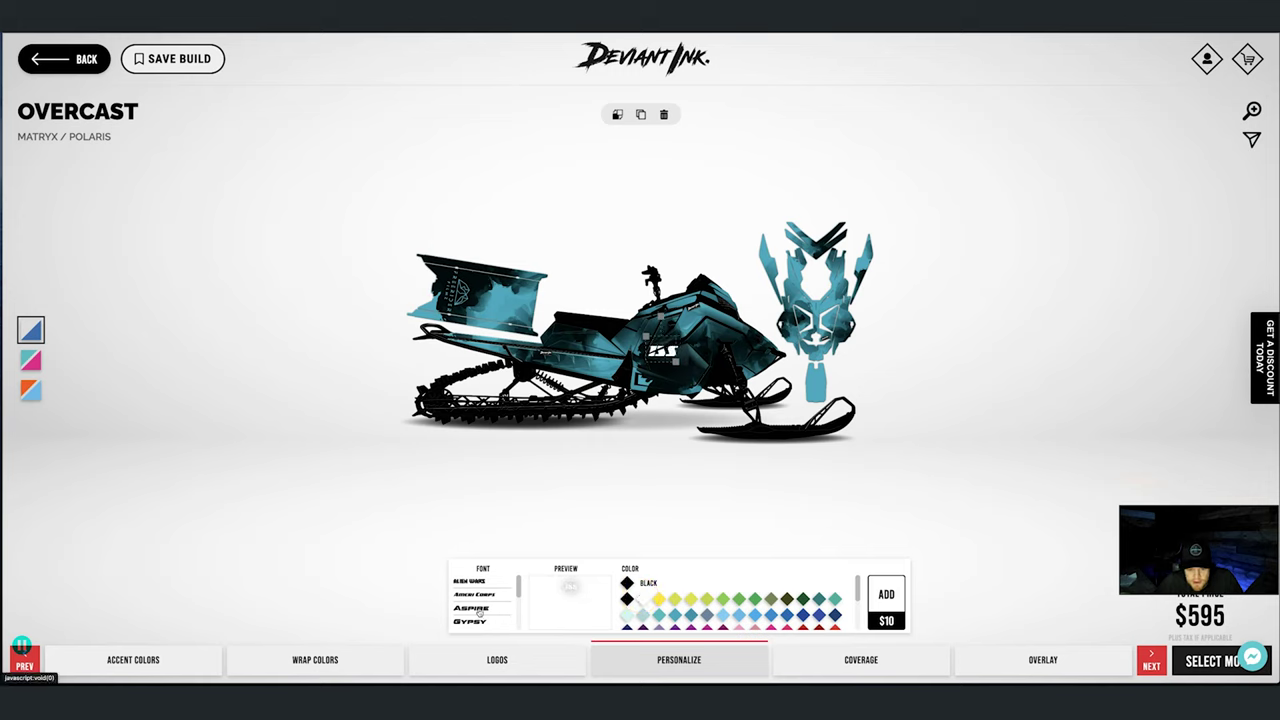
click(480, 610)
scroll(480, 605, down, 2)
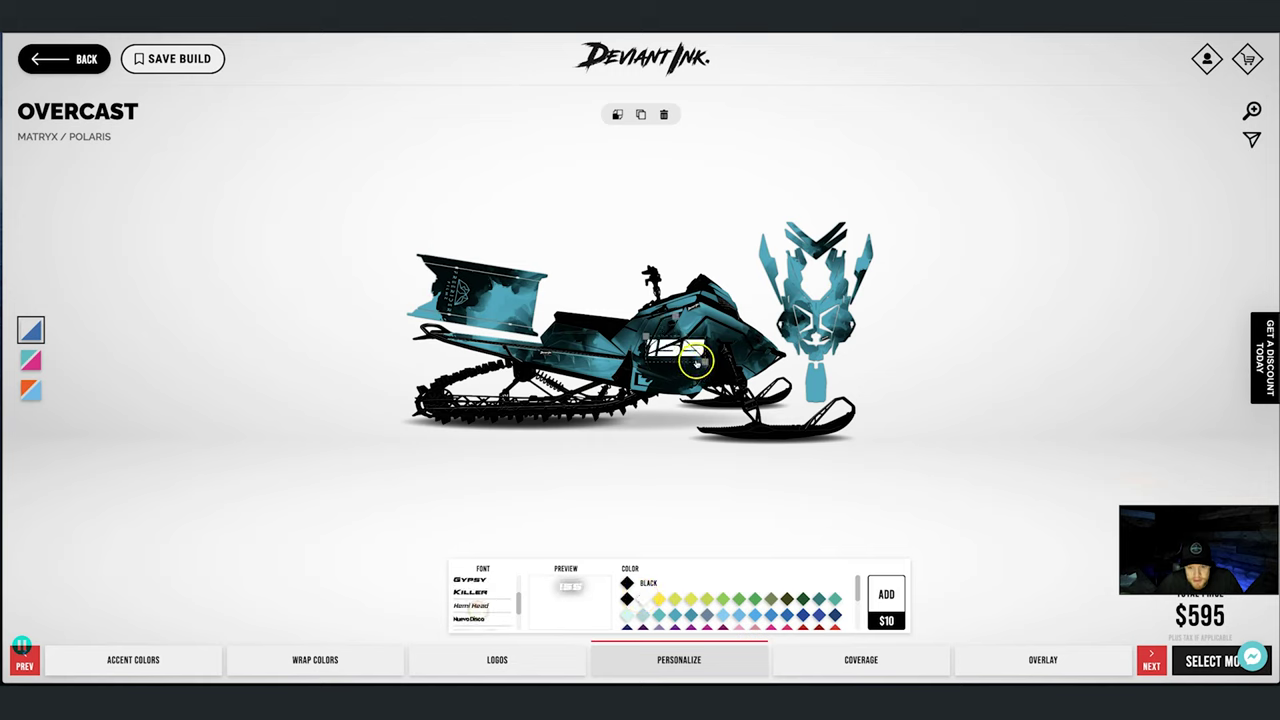
click(626, 598)
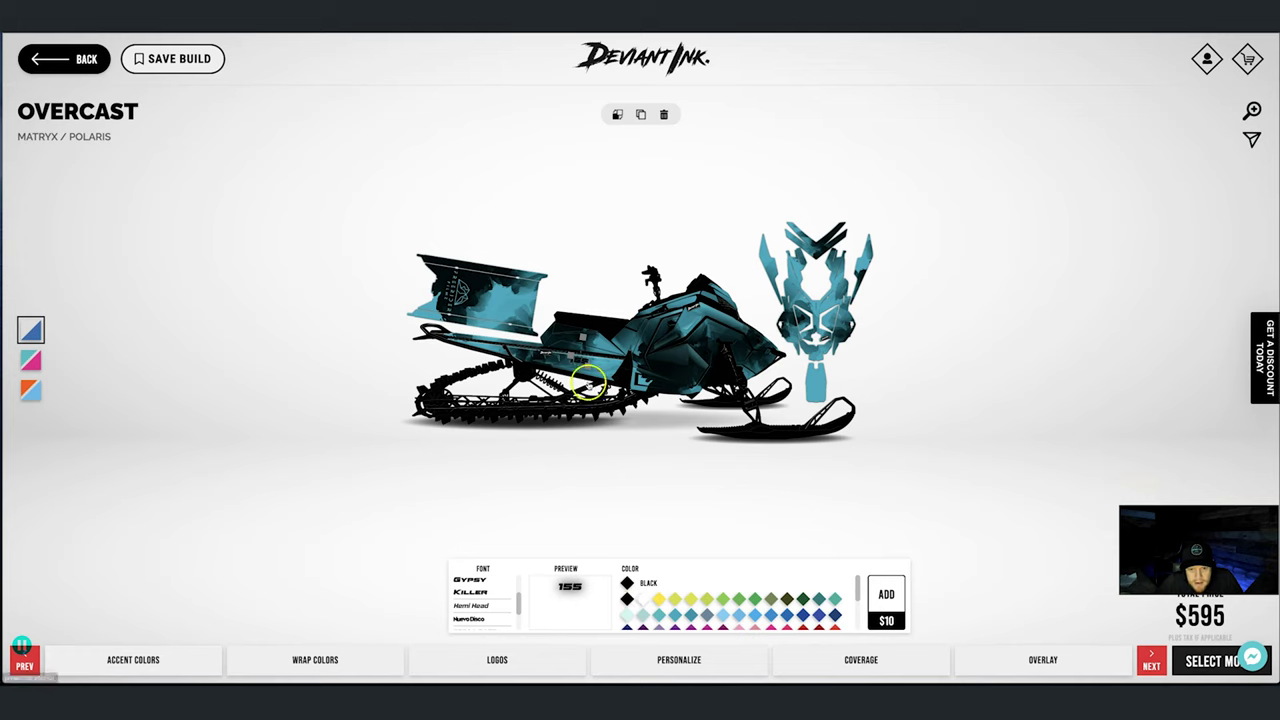
- Move the 155 number left along the side panel and fine-tune its position
drag(576, 362, 490, 348)
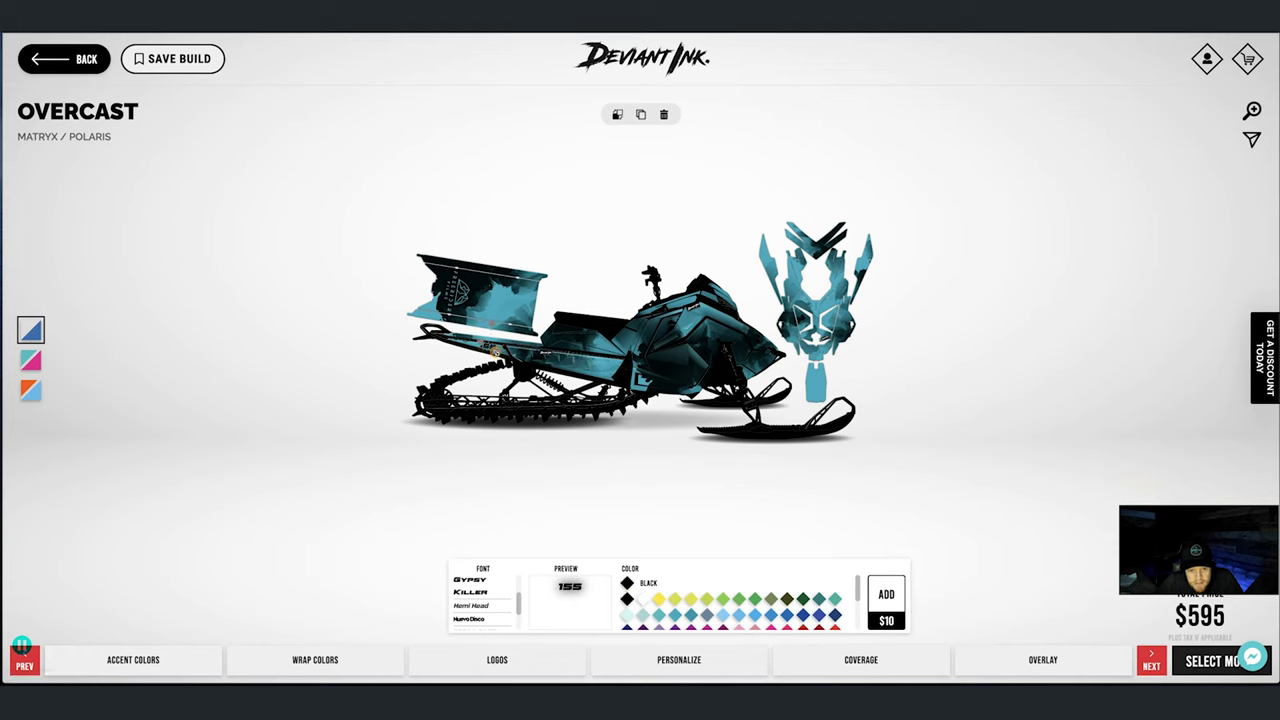
drag(494, 353, 492, 344)
drag(491, 345, 489, 346)
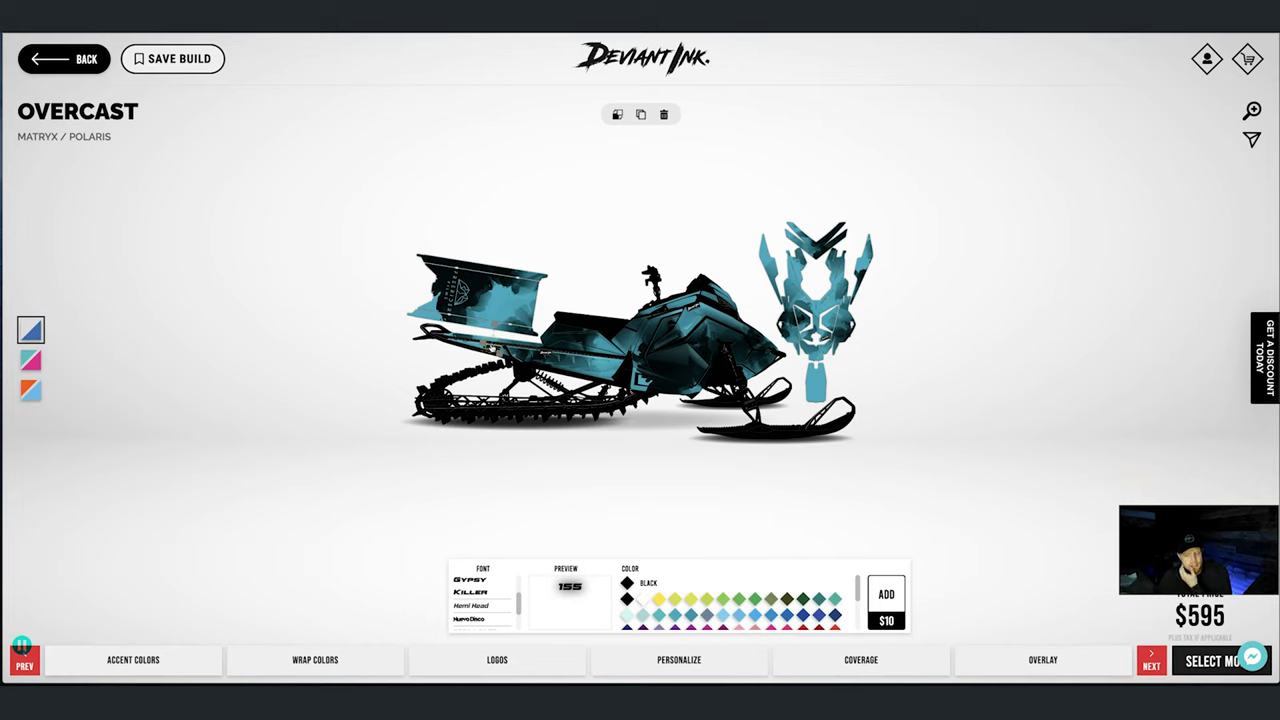
click(579, 499)
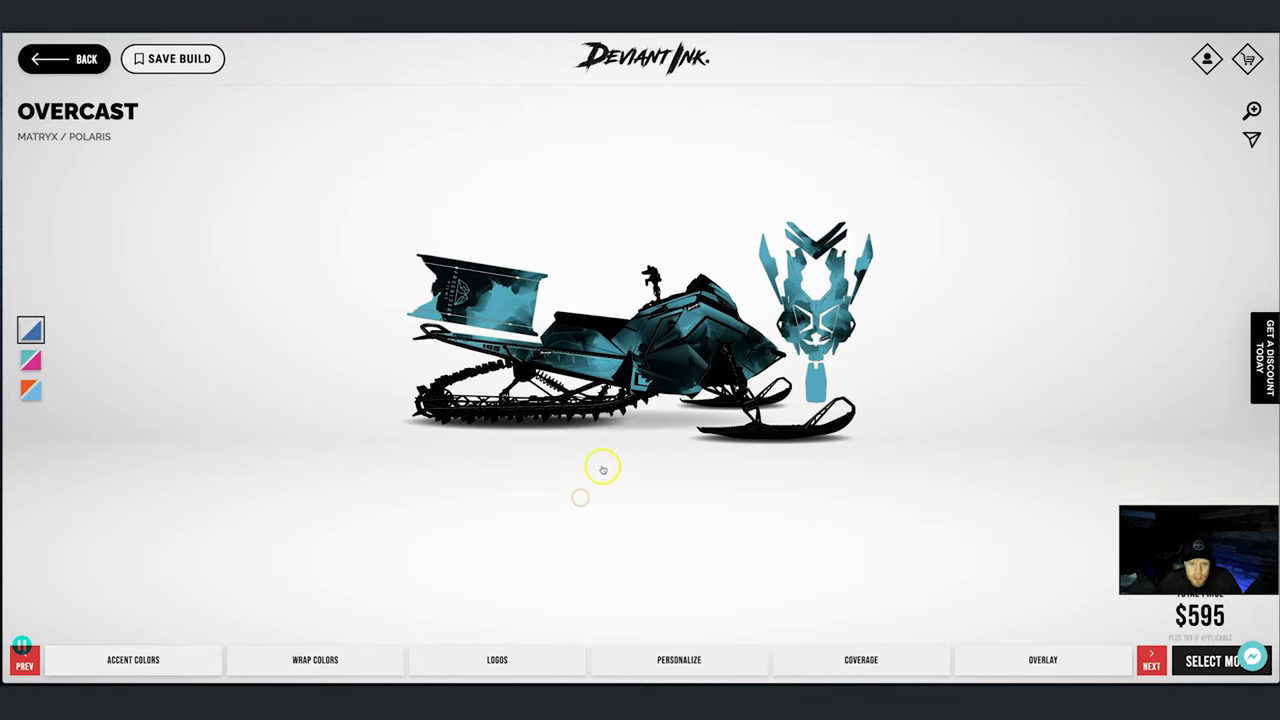